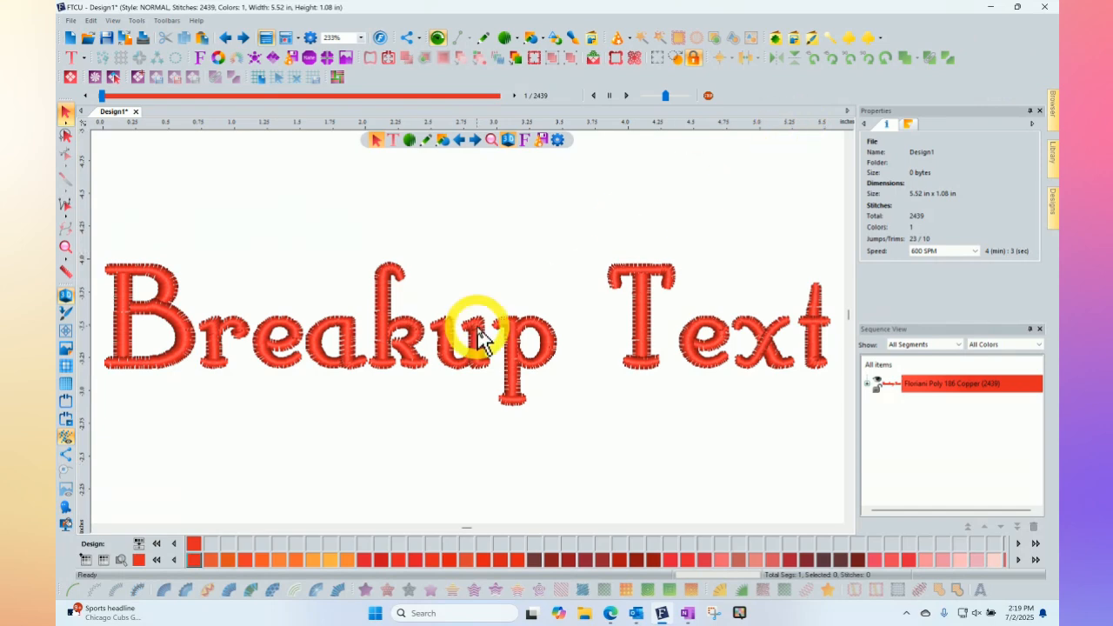
- Duplicate the Breakup Text lettering and move the copy directly above the original
click(512, 330)
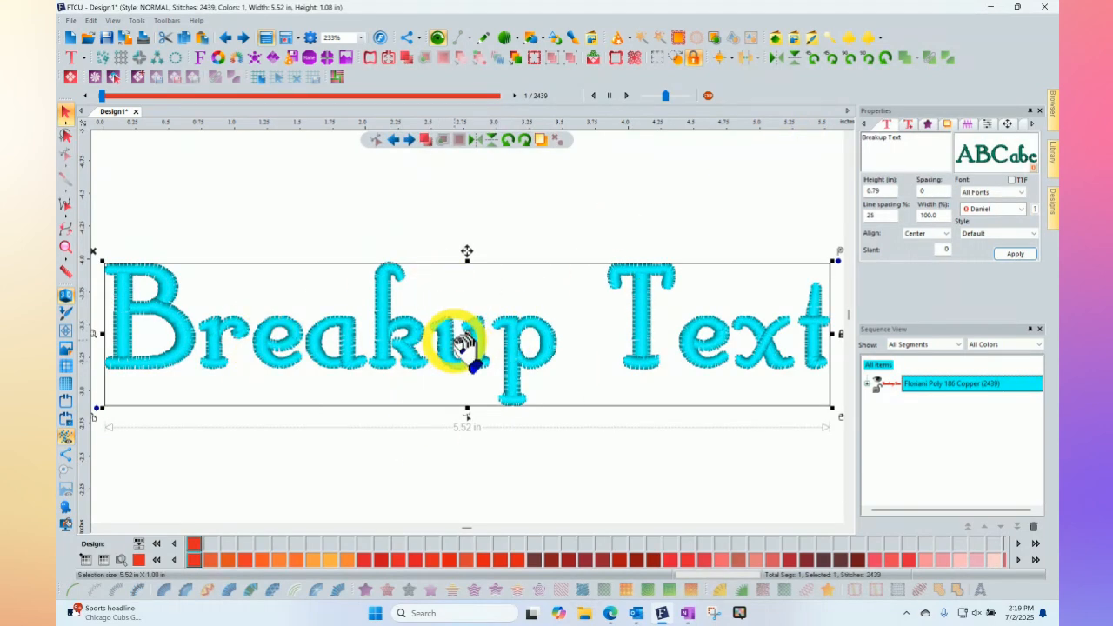
click(868, 383)
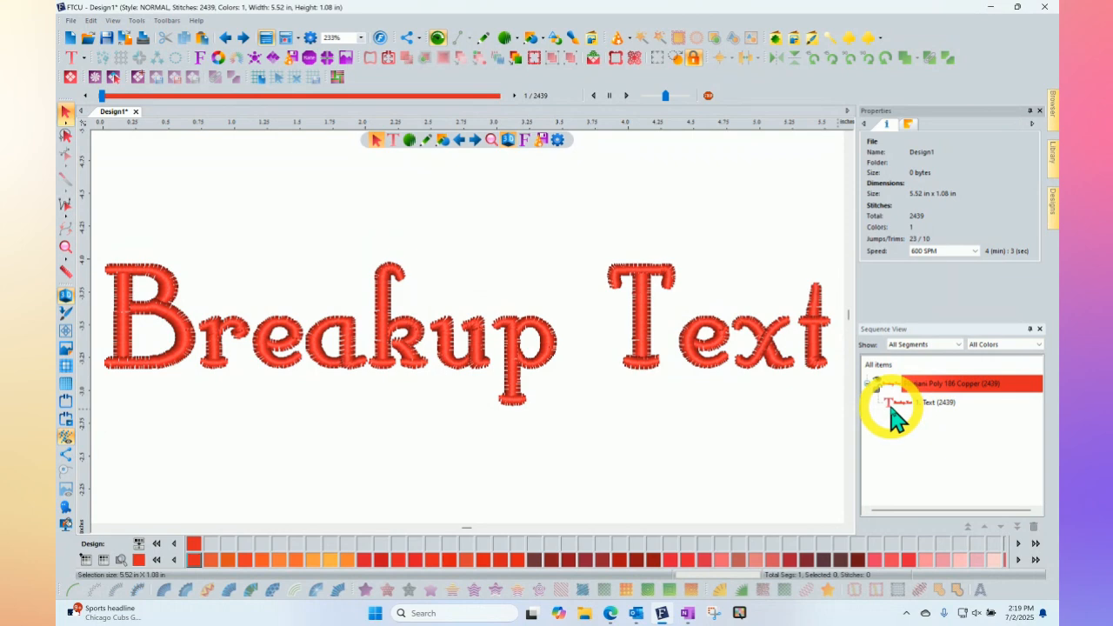
click(892, 407)
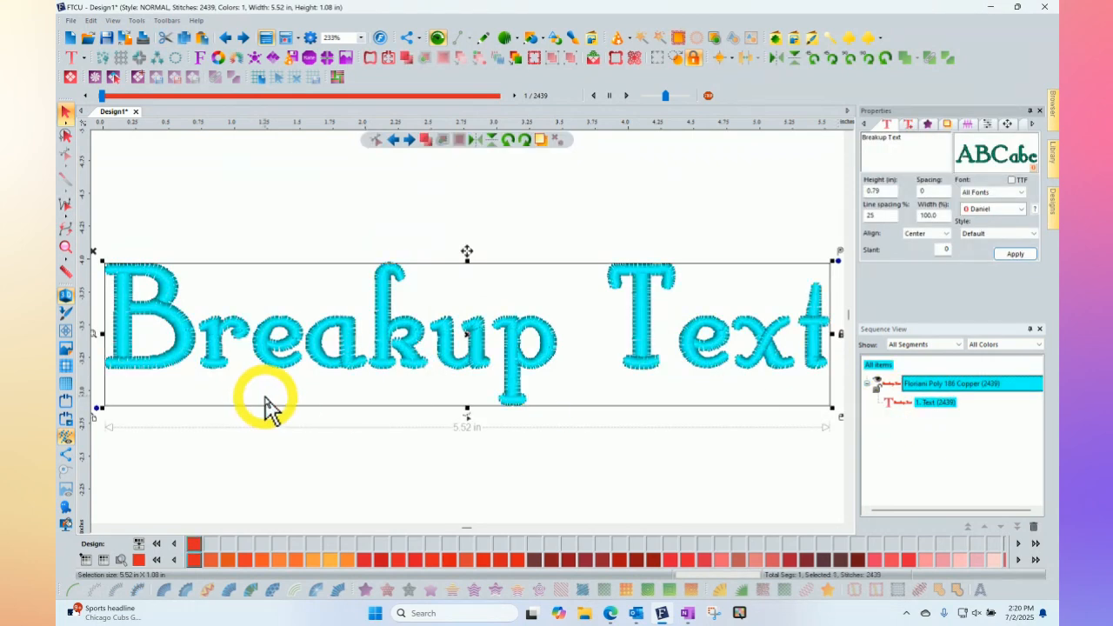
scroll(267, 410, down, 2)
click(173, 412)
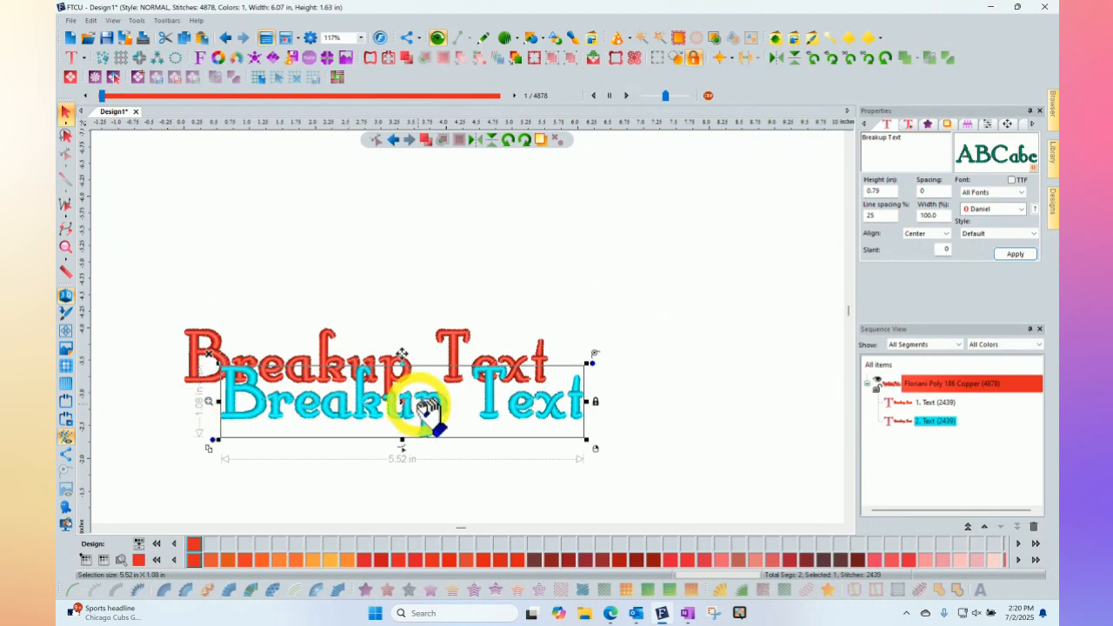
drag(440, 416, 381, 266)
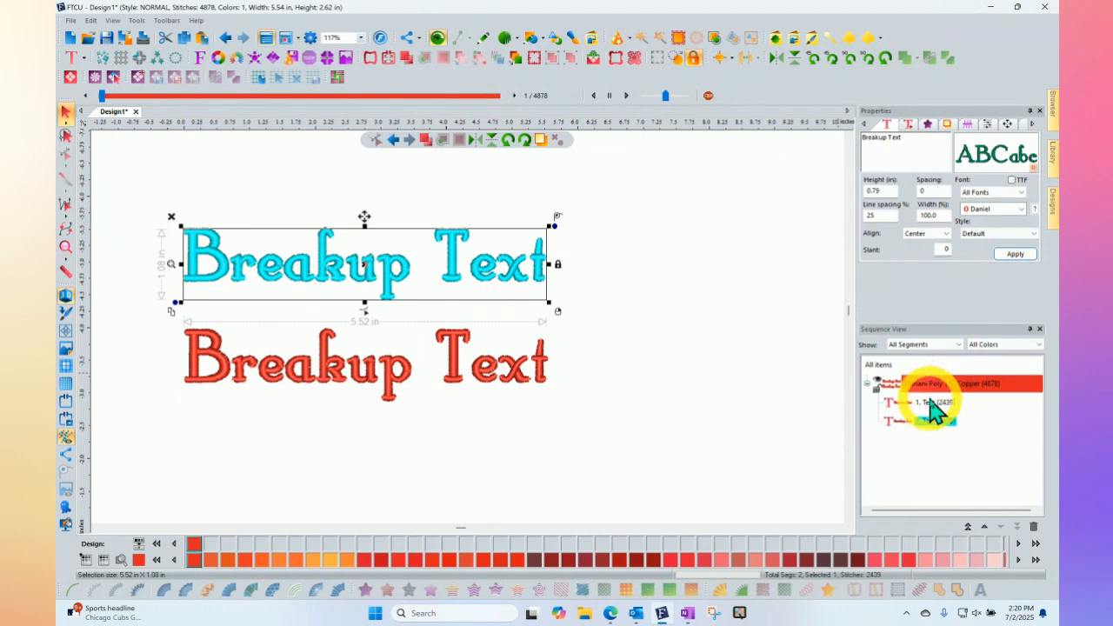
- Replace the wording of the upper lettering copy with a first name
drag(919, 137, 848, 148)
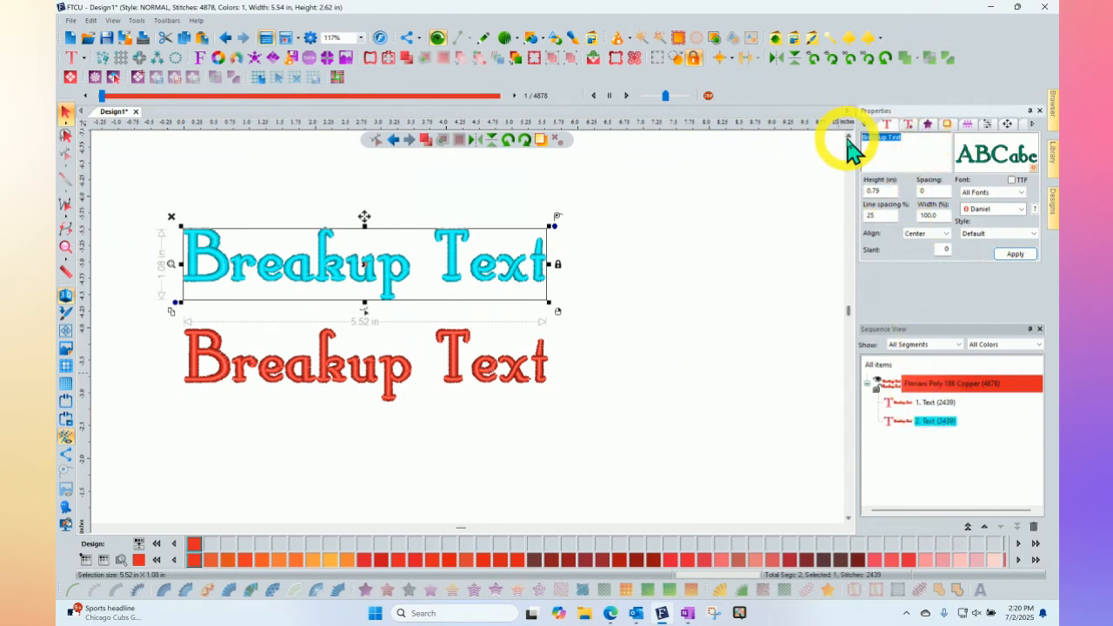
text(Trevo)
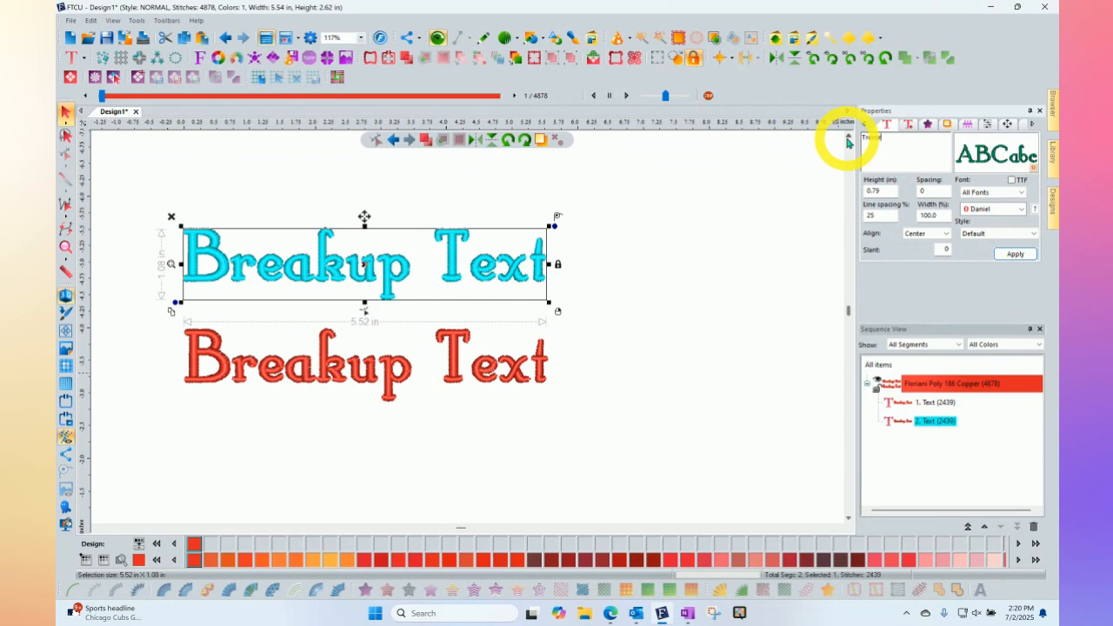
text(r)
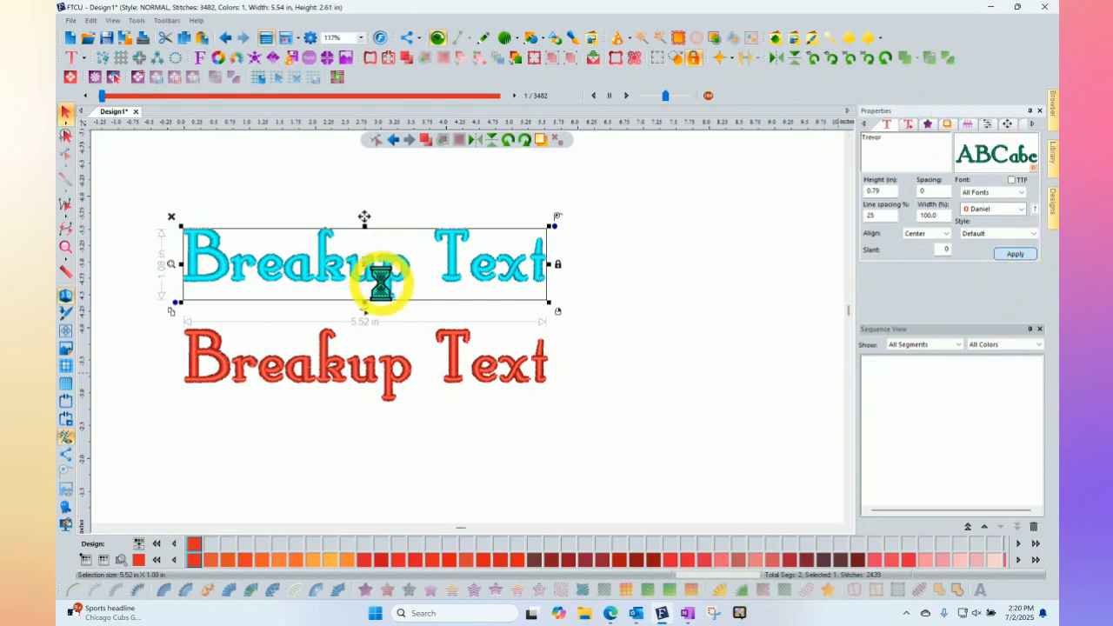
- Change the font of the upper name lettering to Deanna
click(1007, 218)
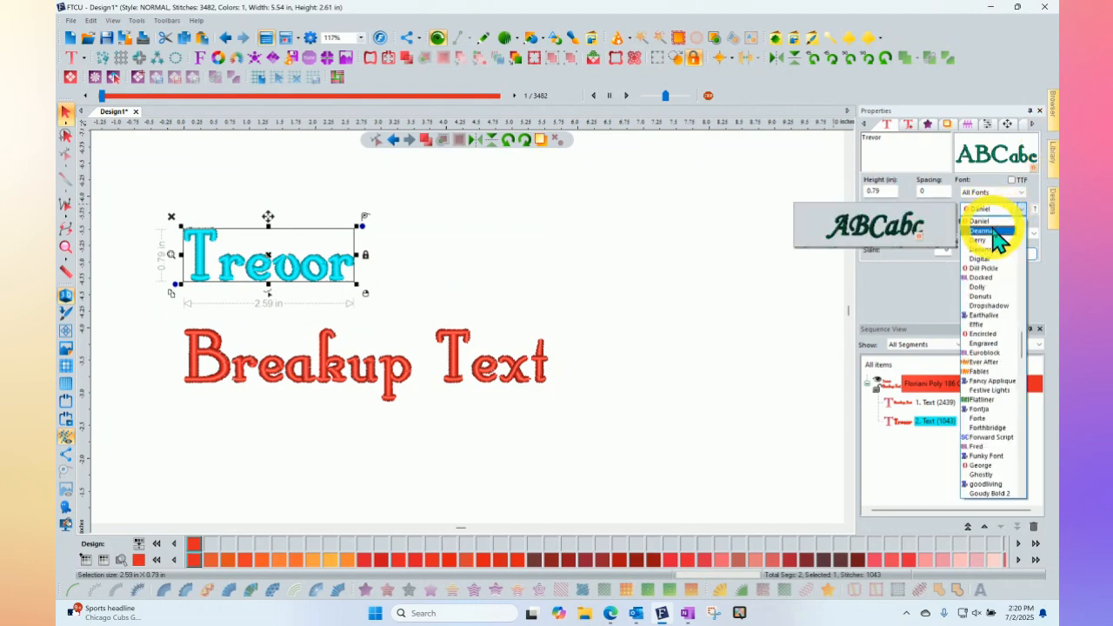
click(993, 232)
click(1014, 254)
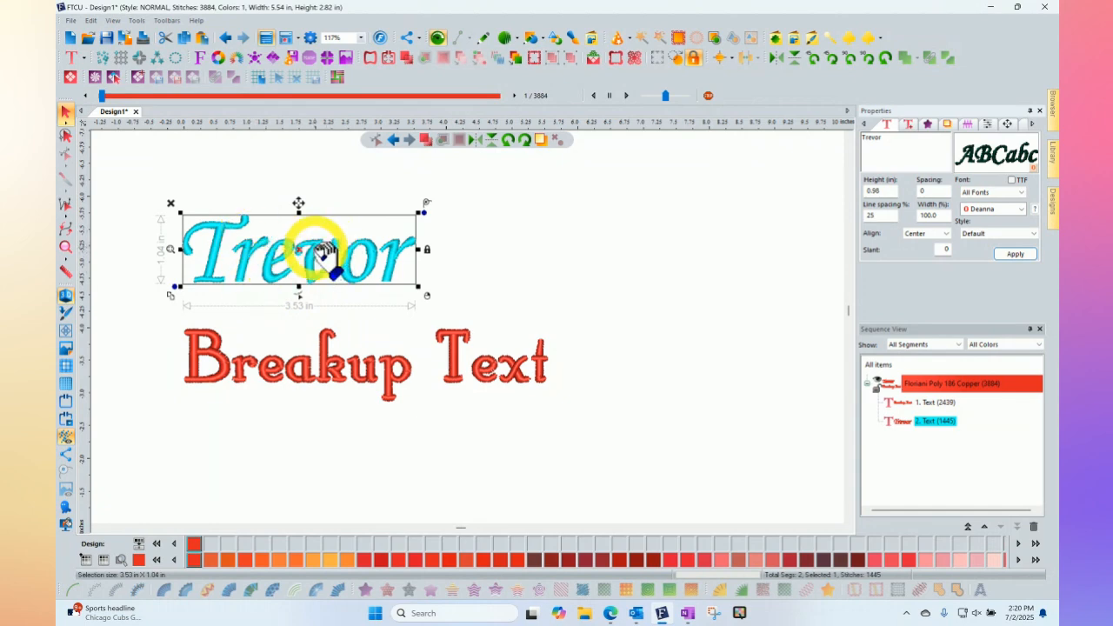
- Break up the lower Breakup Text lettering into separate letter segments
scroll(321, 254, up, 2)
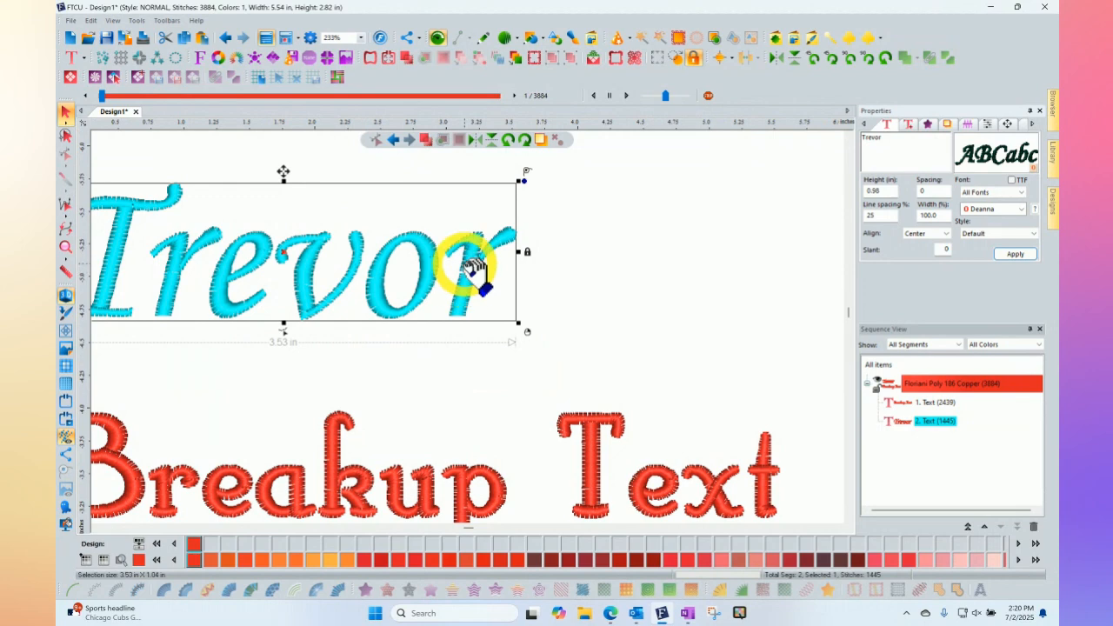
scroll(232, 296, down, 2)
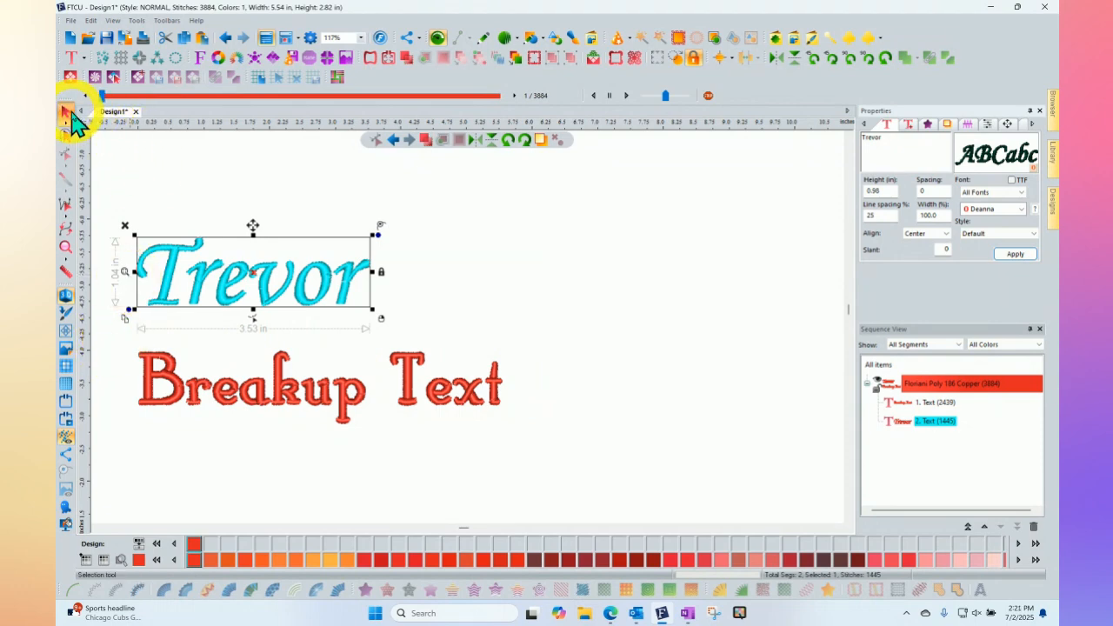
click(284, 372)
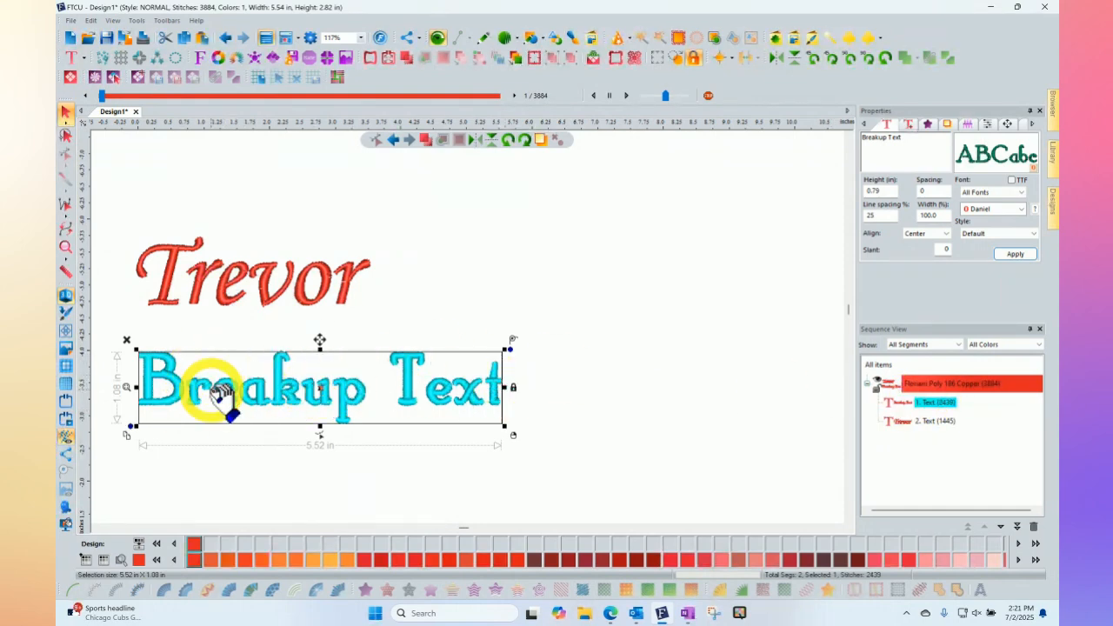
right_click(280, 378)
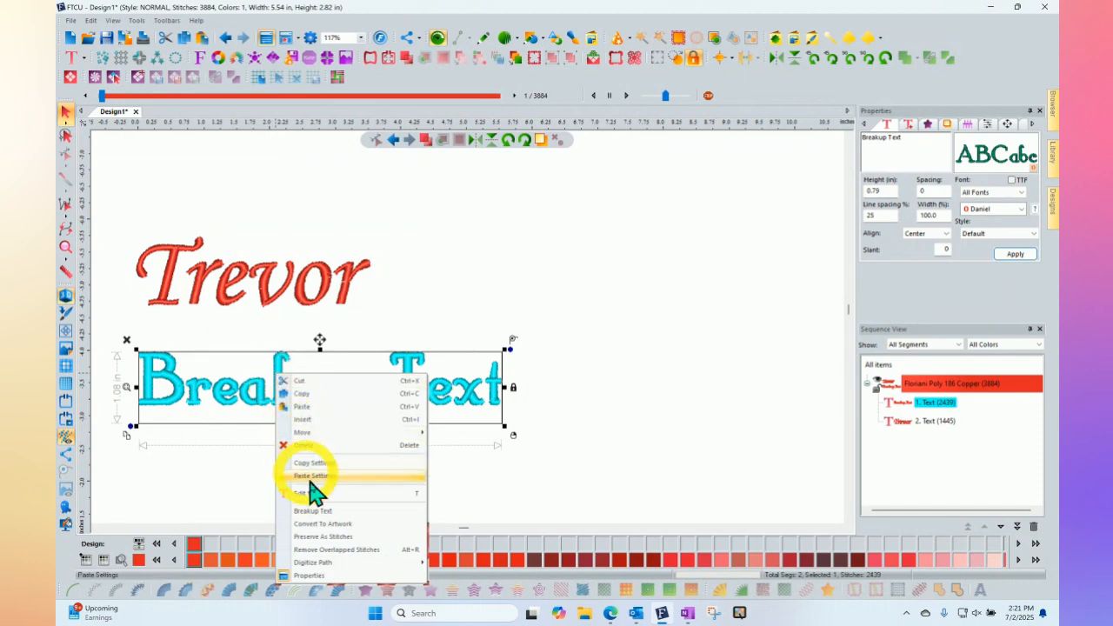
click(344, 514)
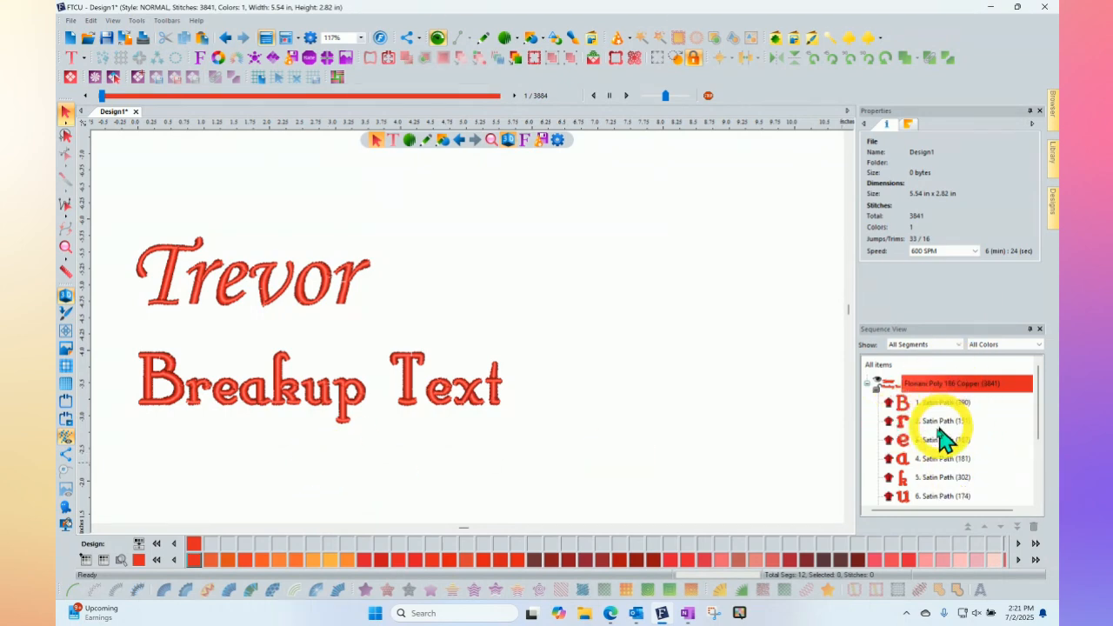
- Examine the sequence of individual letter segments and compare it with the name lettering's text segment
drag(1038, 404, 1023, 493)
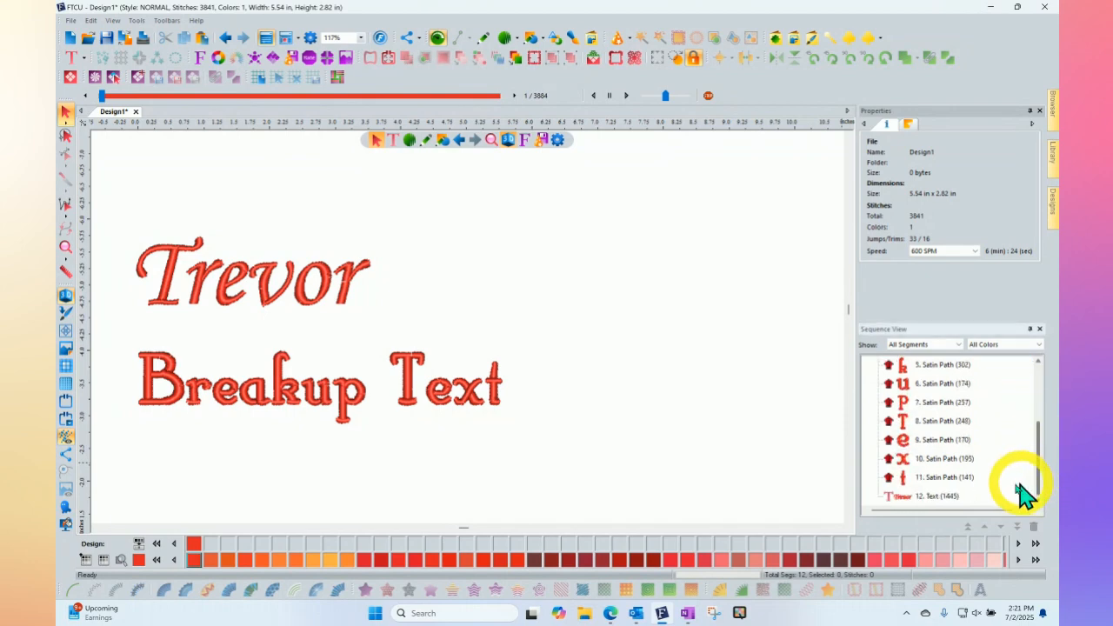
click(917, 496)
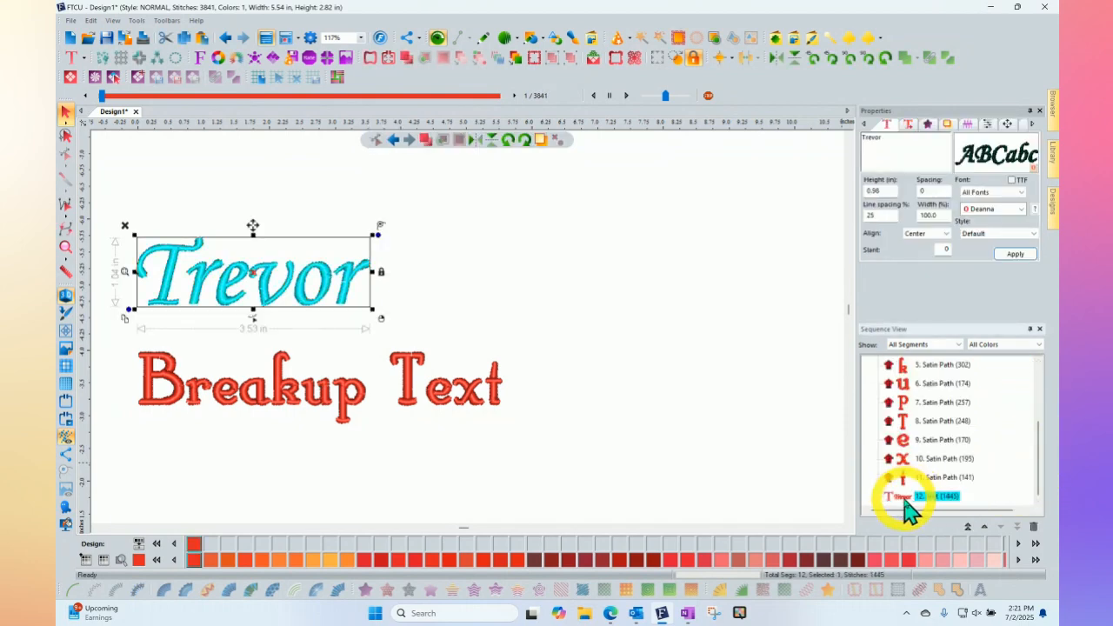
drag(1040, 439, 1036, 370)
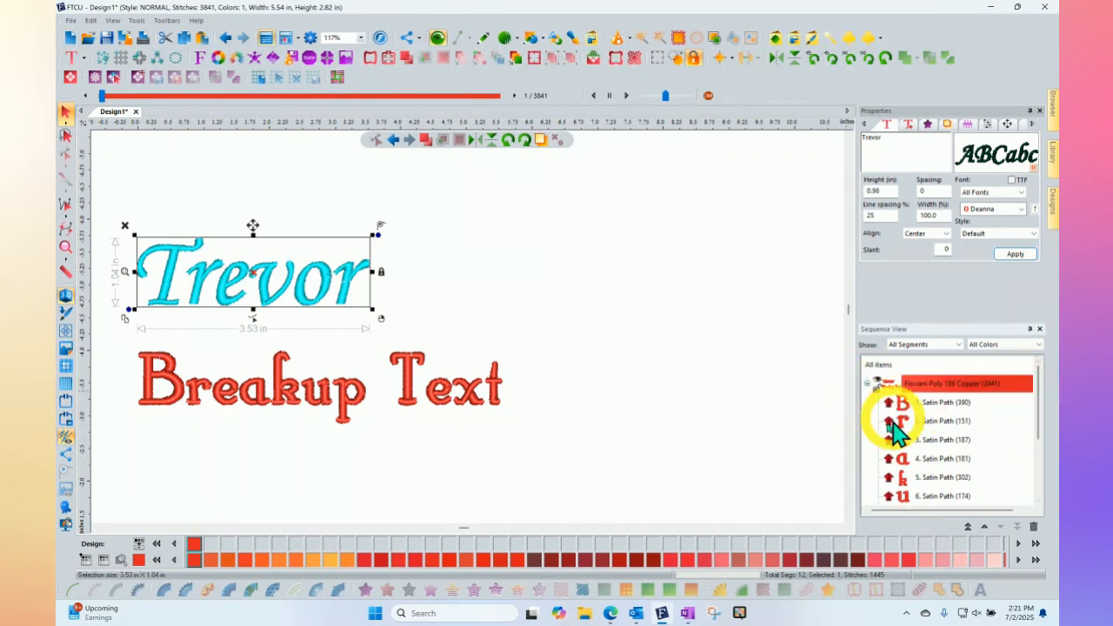
- Edit the outline of the separated letter B by moving the point at its upper-left serif slightly outward
click(148, 380)
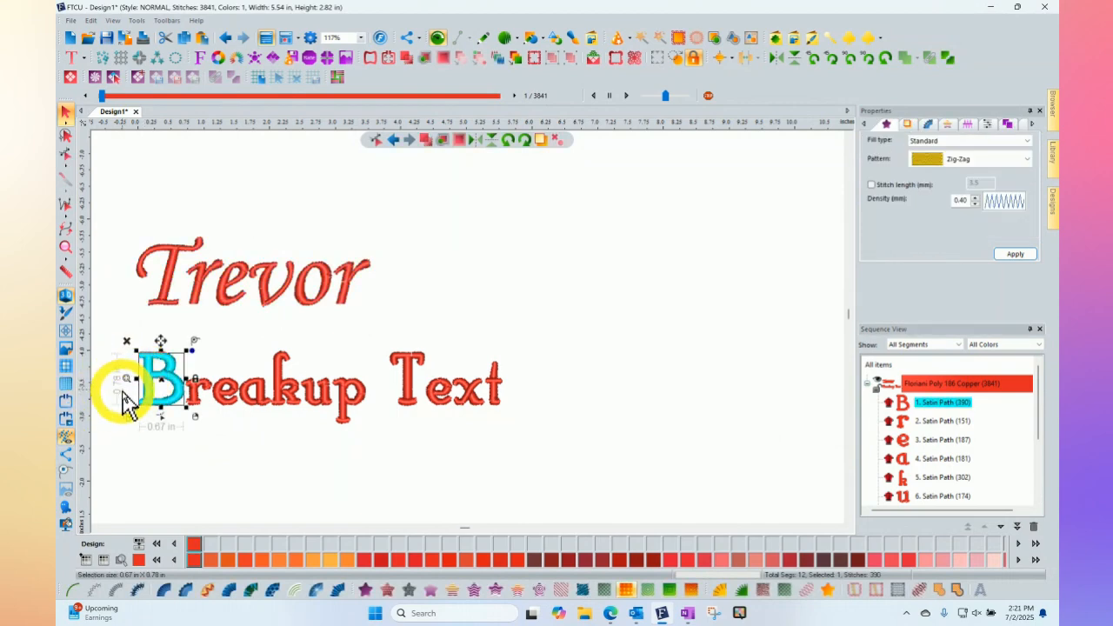
scroll(126, 404, up, 2)
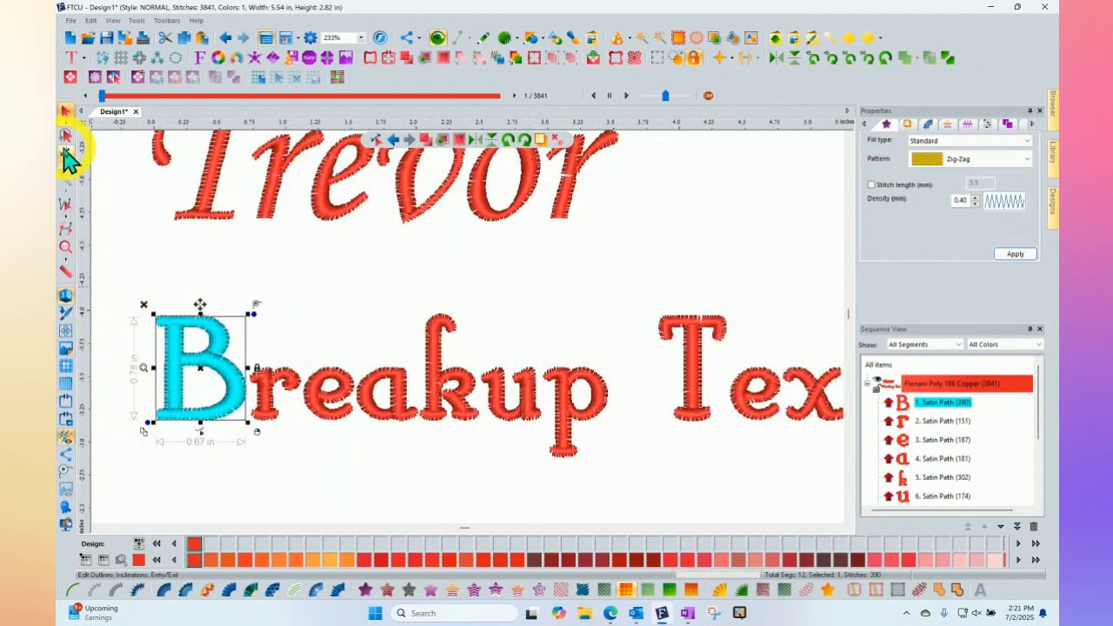
click(67, 157)
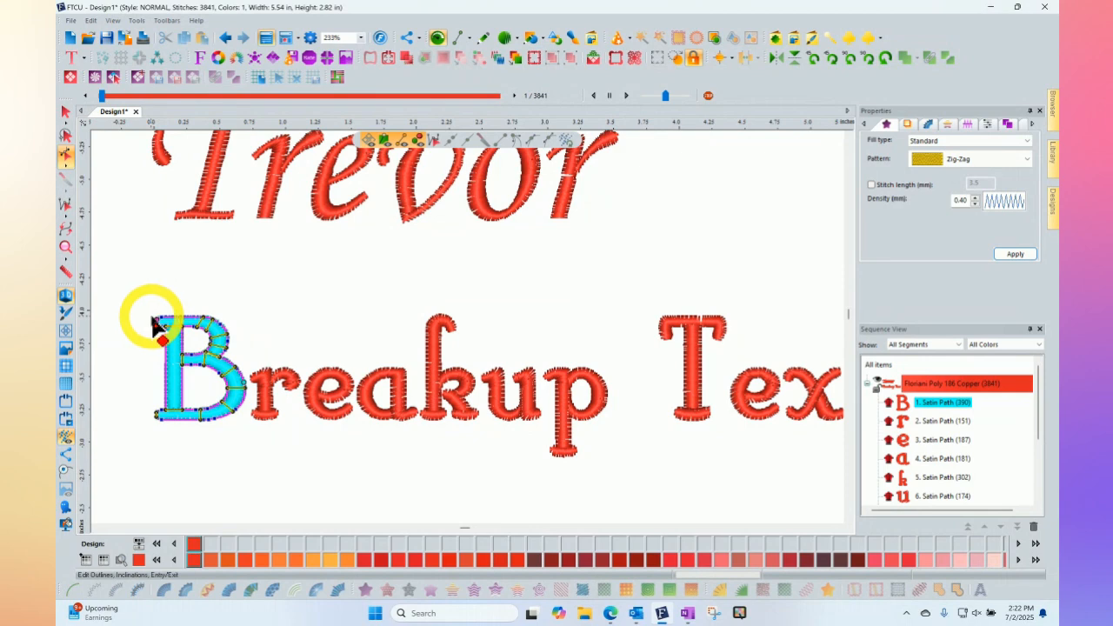
drag(152, 318, 157, 320)
right_click(166, 280)
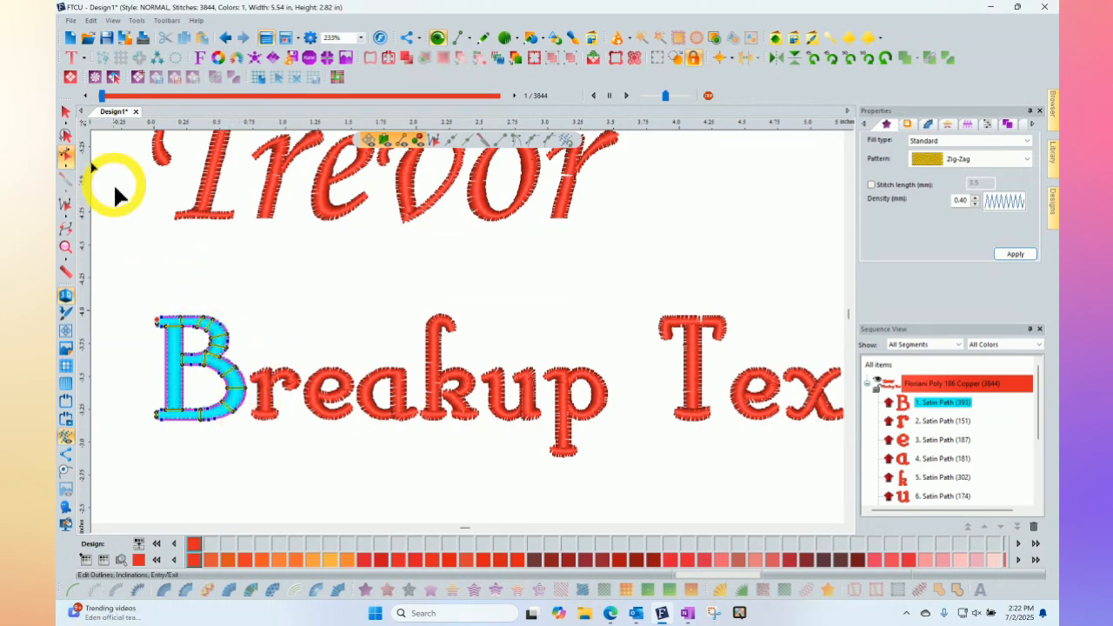
click(66, 111)
- Examine the start, end, tie-in and tie-off command settings of the letter B
click(223, 341)
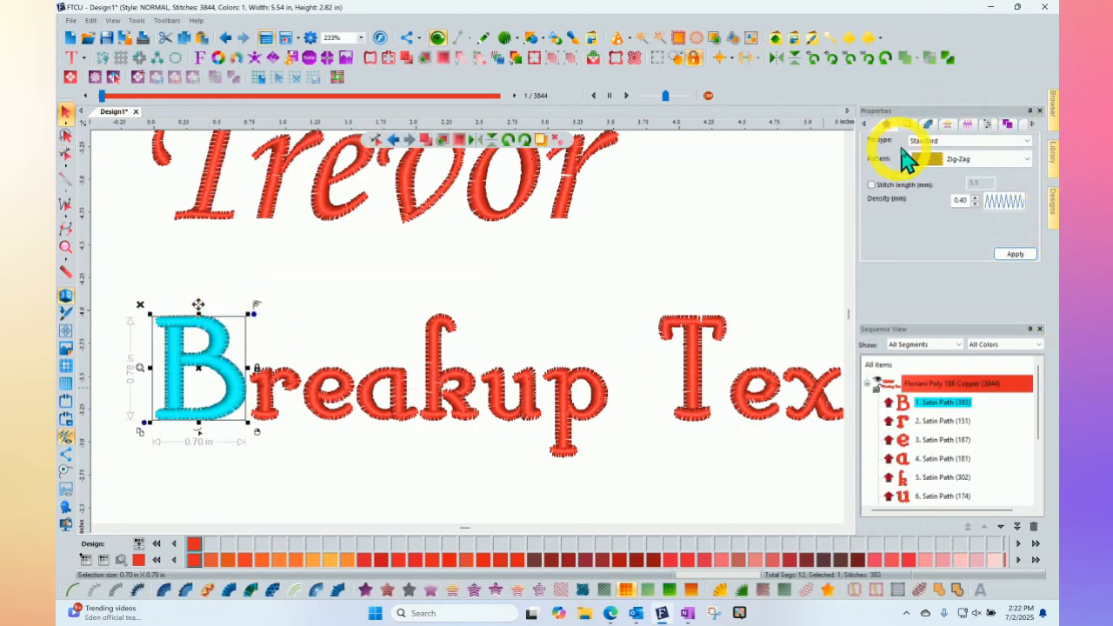
click(1033, 124)
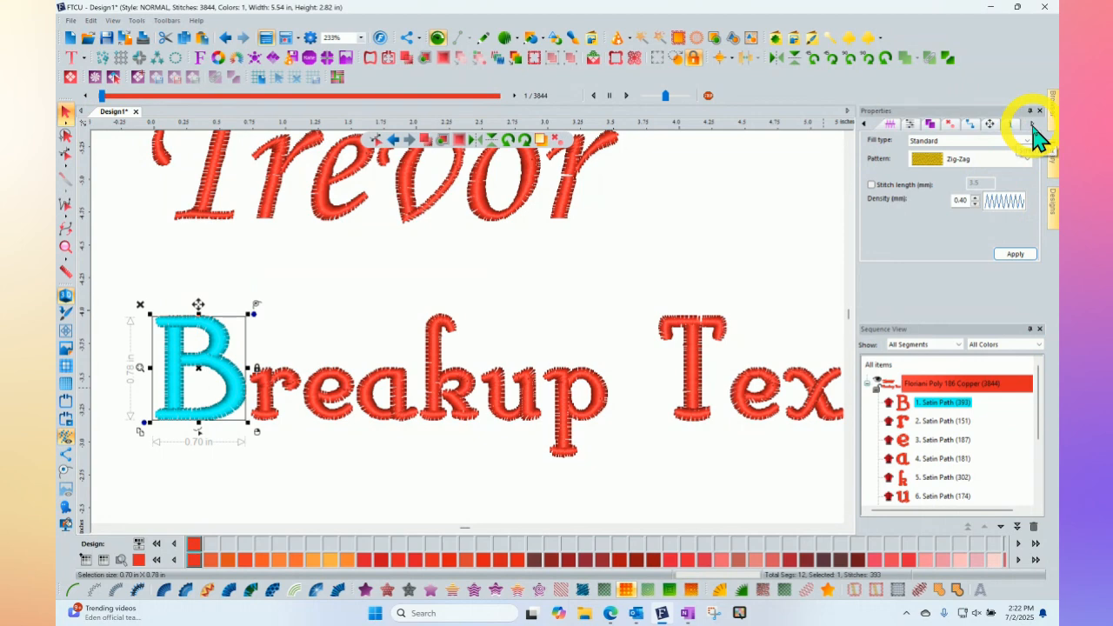
click(970, 126)
click(952, 125)
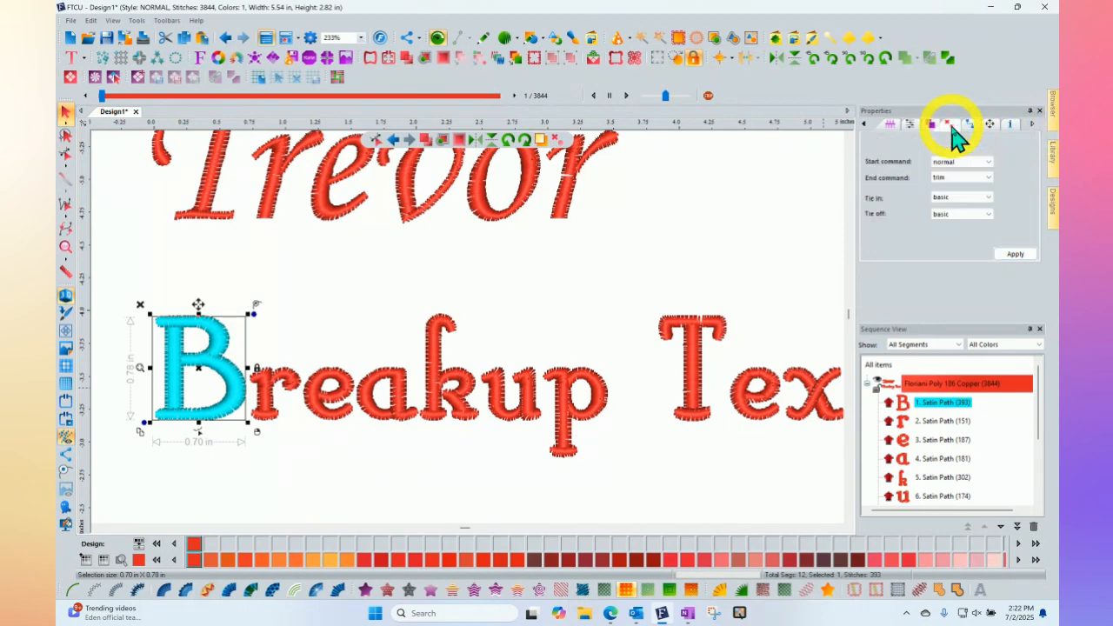
click(366, 281)
- Add a new MY TEXT lettering object below the Breakup Text letters
scroll(374, 287, down, 2)
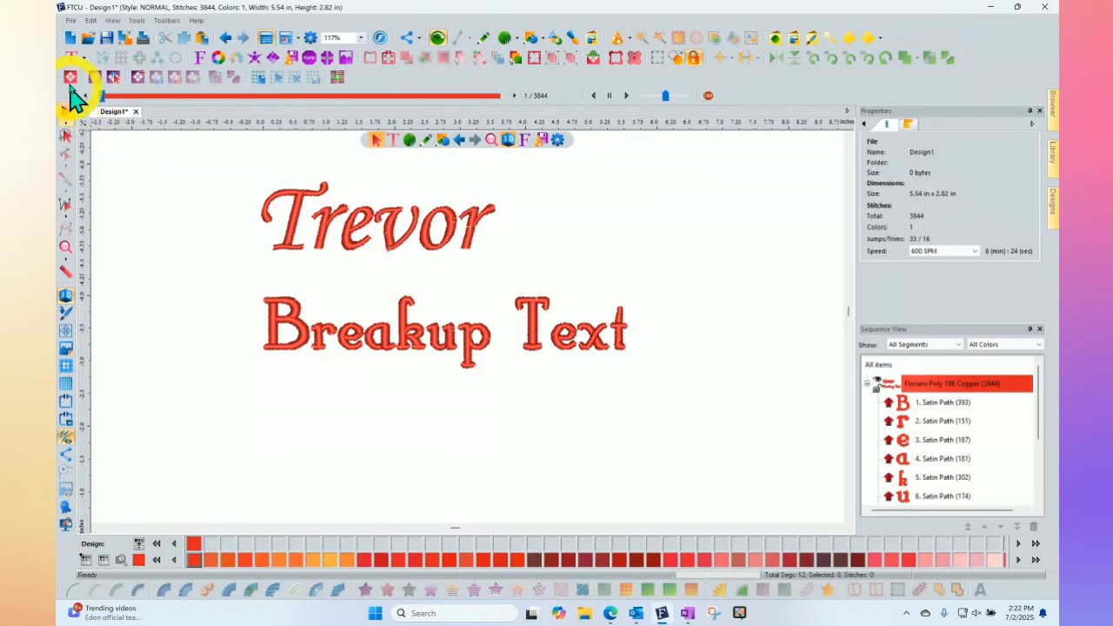
click(72, 59)
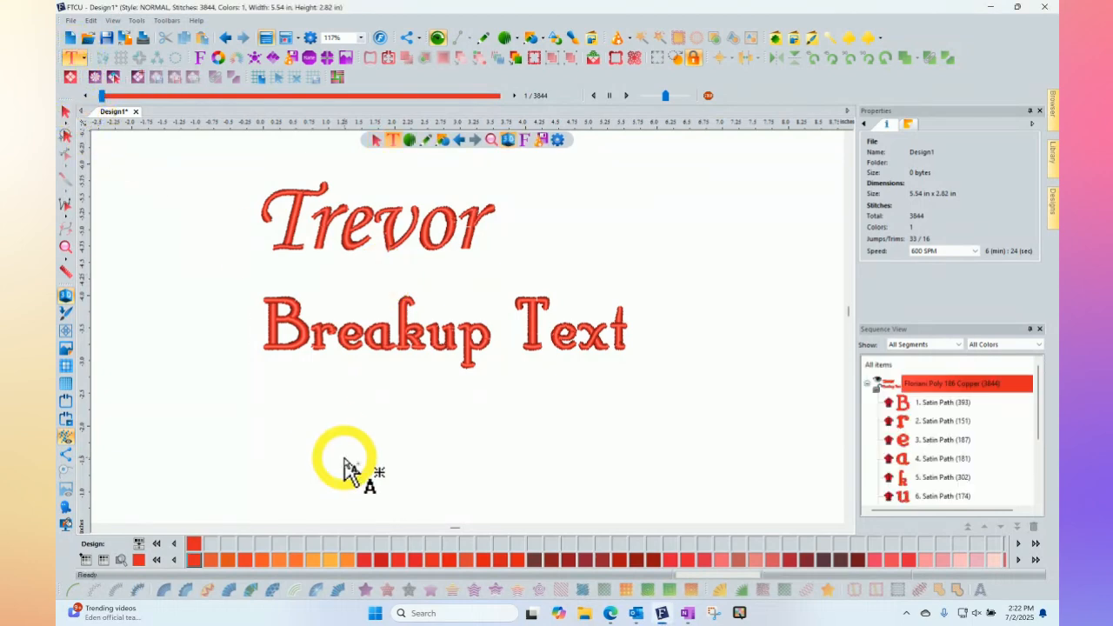
click(344, 451)
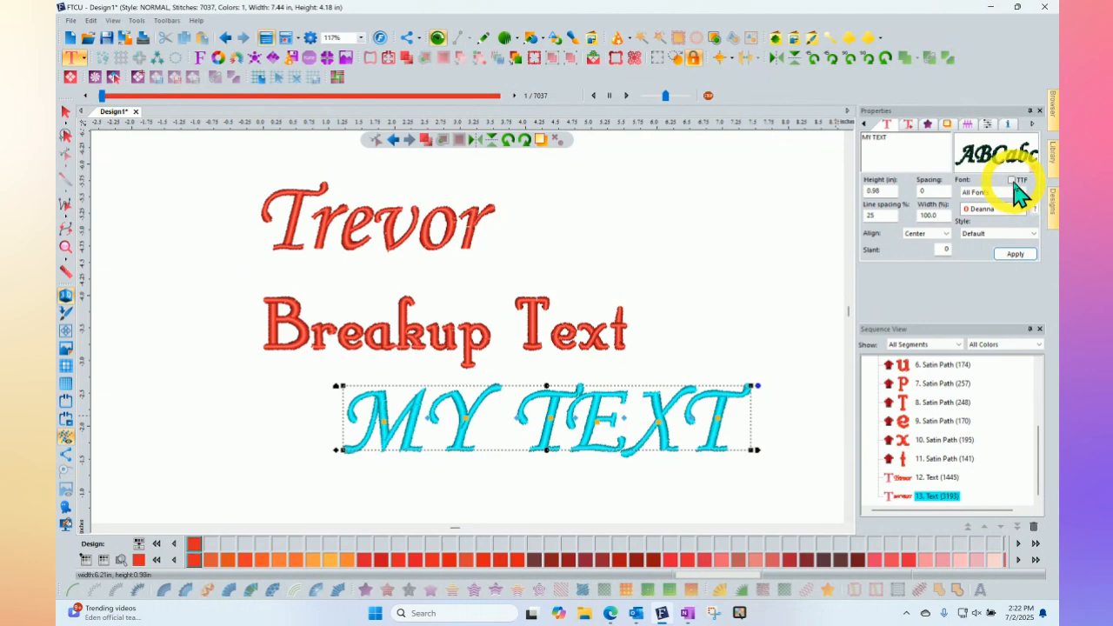
- Switch the MY TEXT lettering to TrueType fonts and apply Arial Black
click(1012, 180)
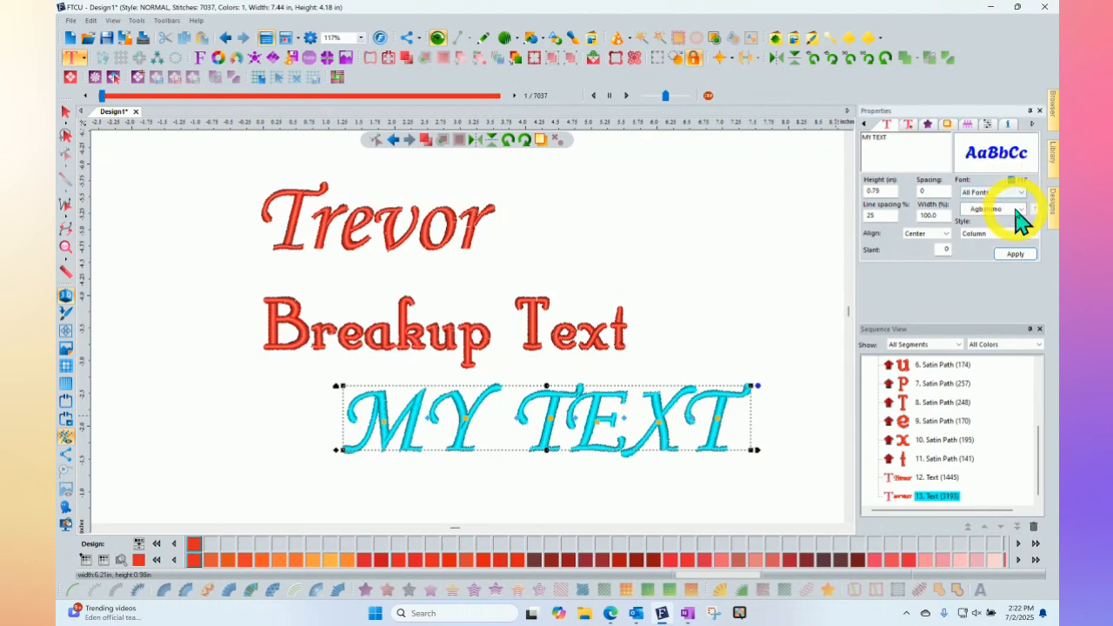
click(1014, 210)
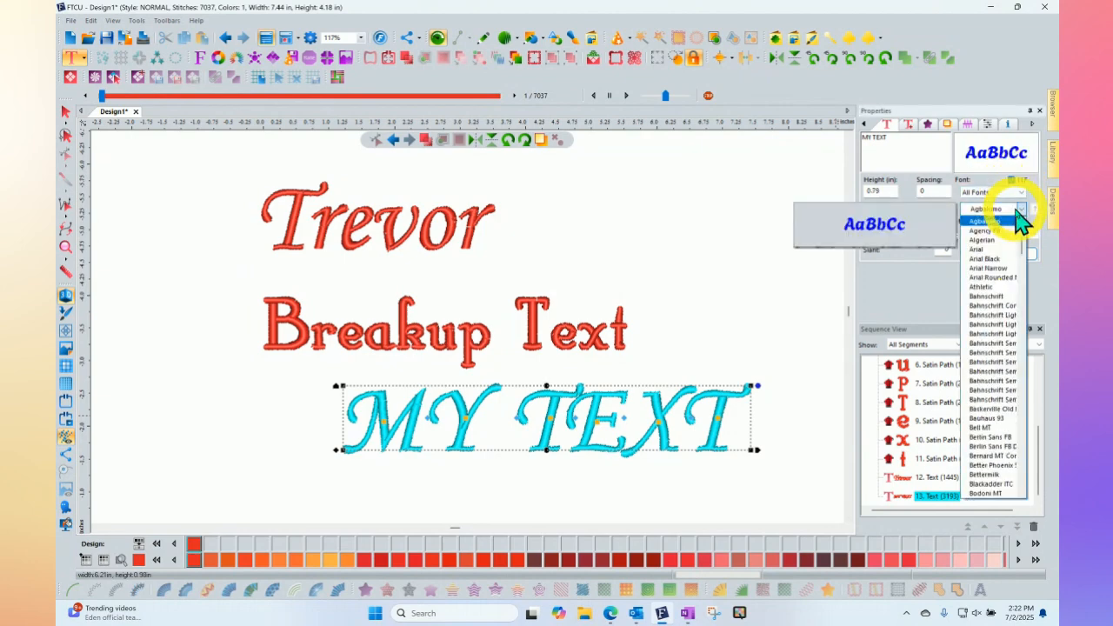
click(987, 259)
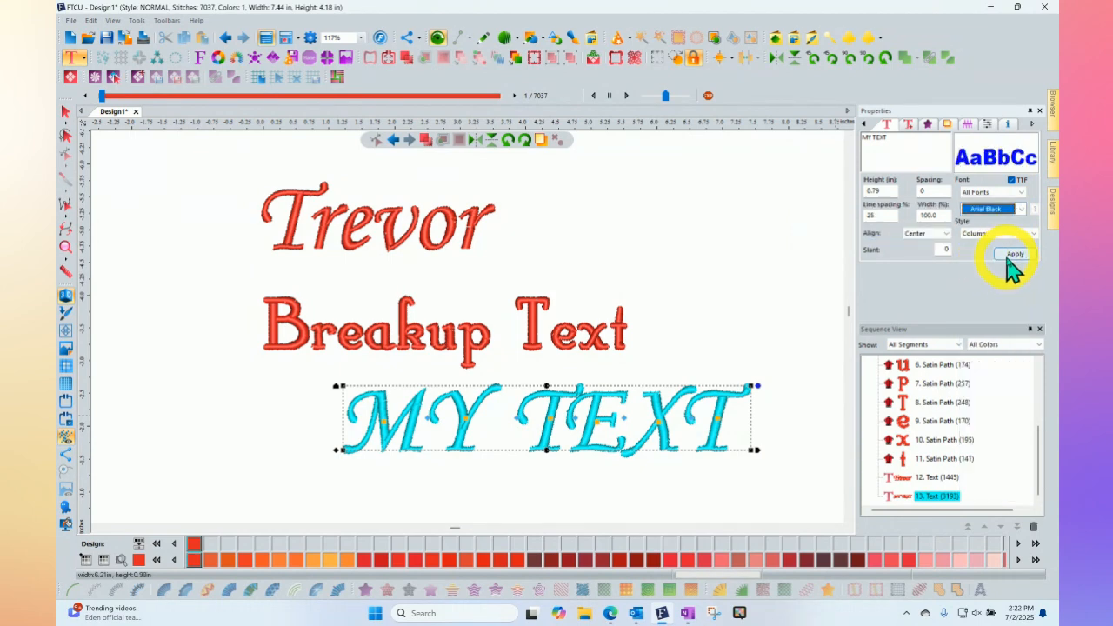
click(1015, 255)
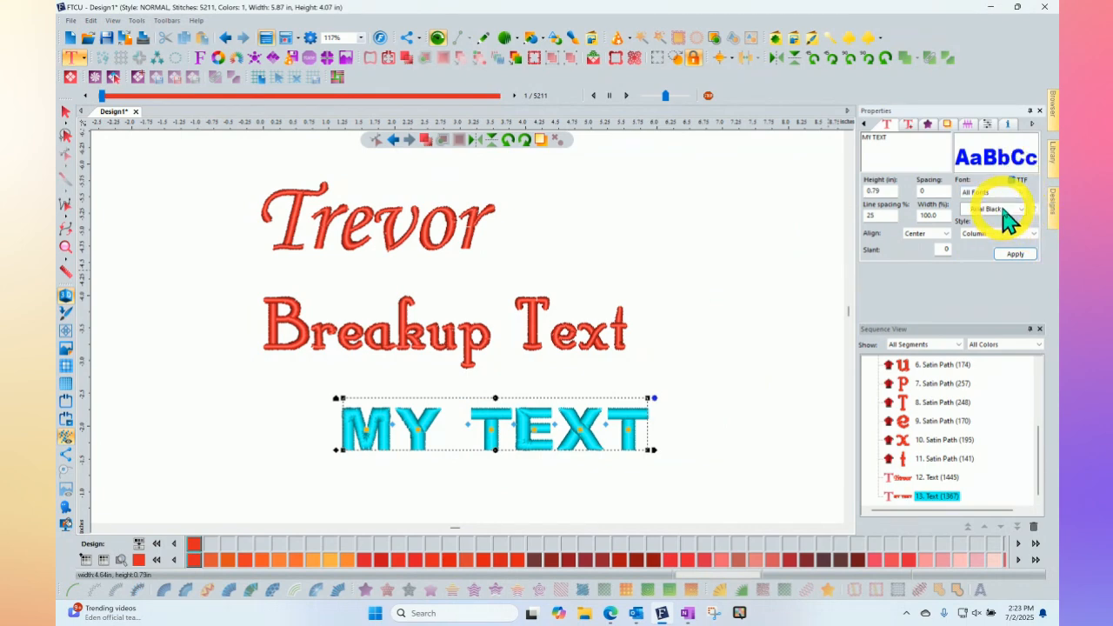
- Change the MY TEXT lettering's TrueType font to Arial Narrow
click(1004, 211)
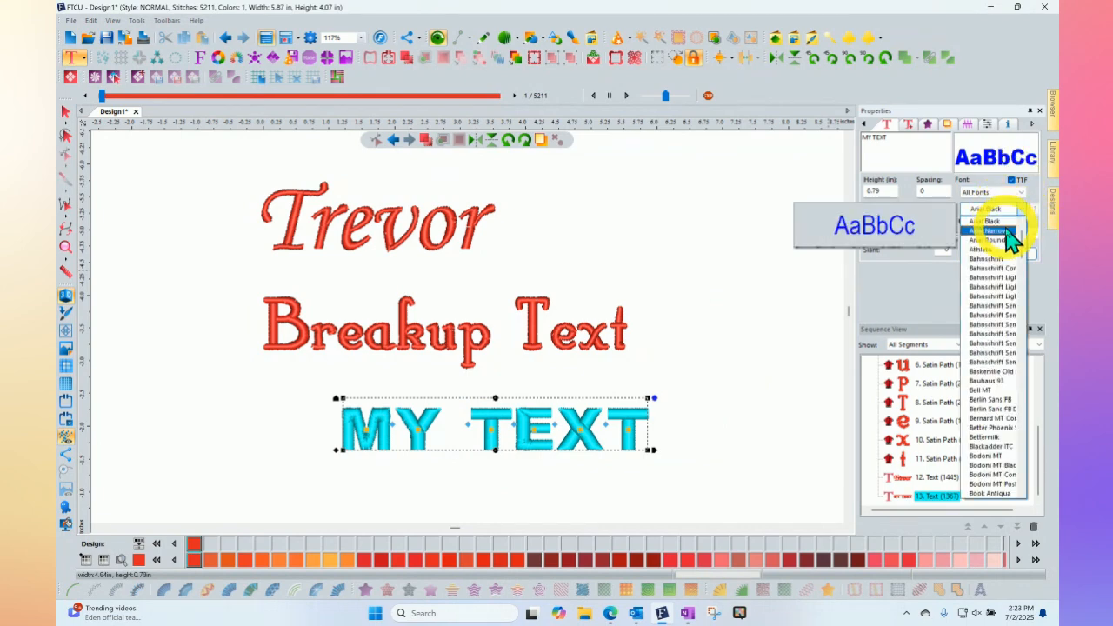
click(992, 231)
click(1015, 254)
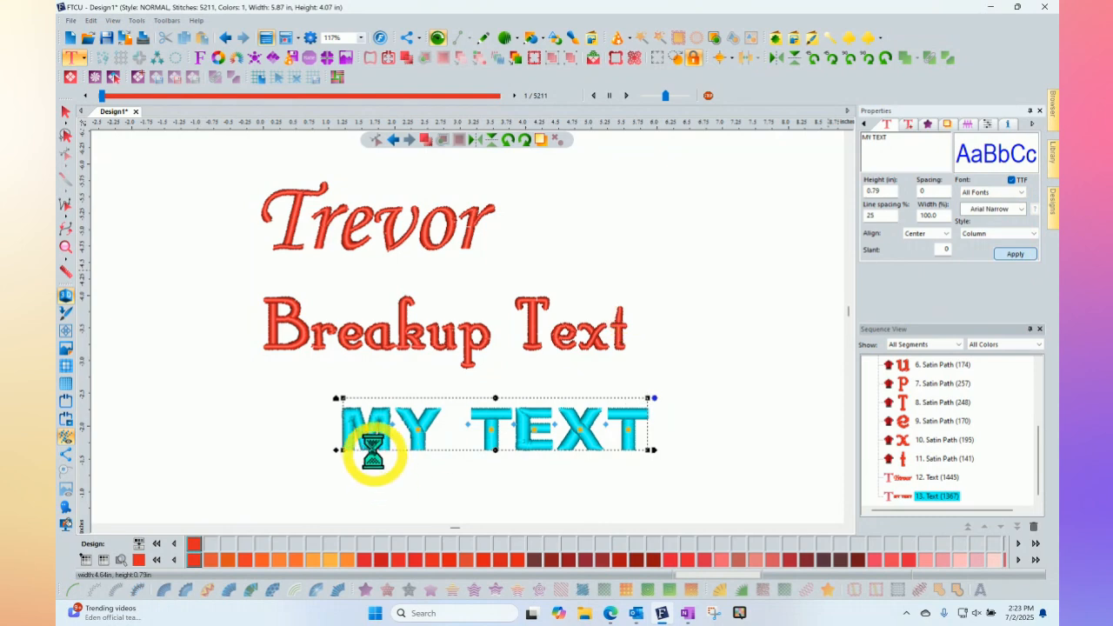
- Change the MY TEXT lettering's TrueType font to Athletic
click(1024, 212)
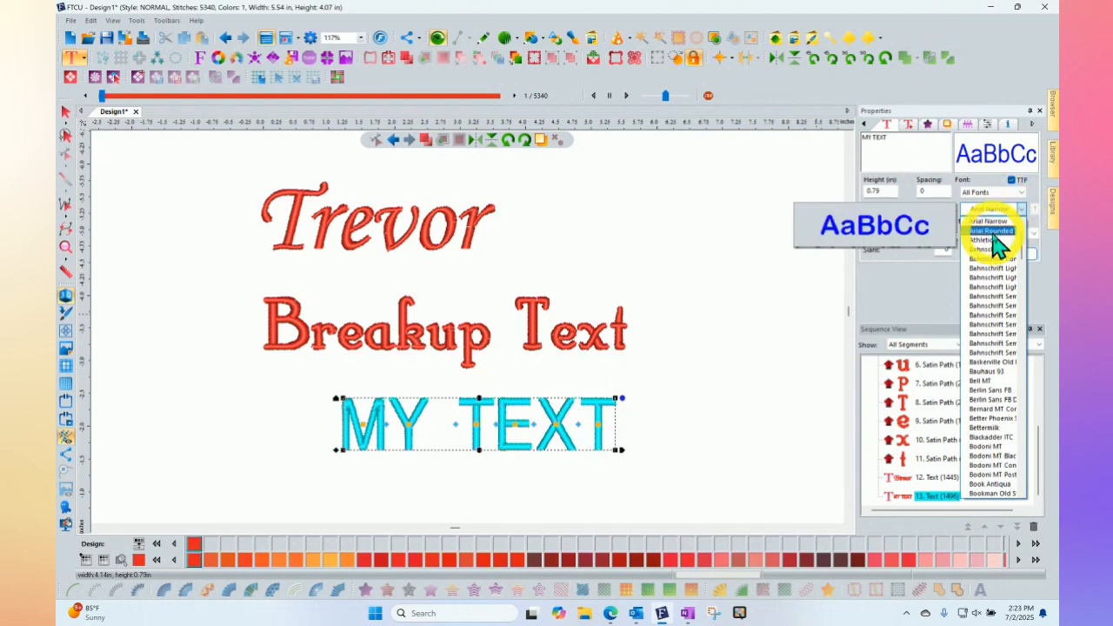
click(987, 240)
click(1016, 256)
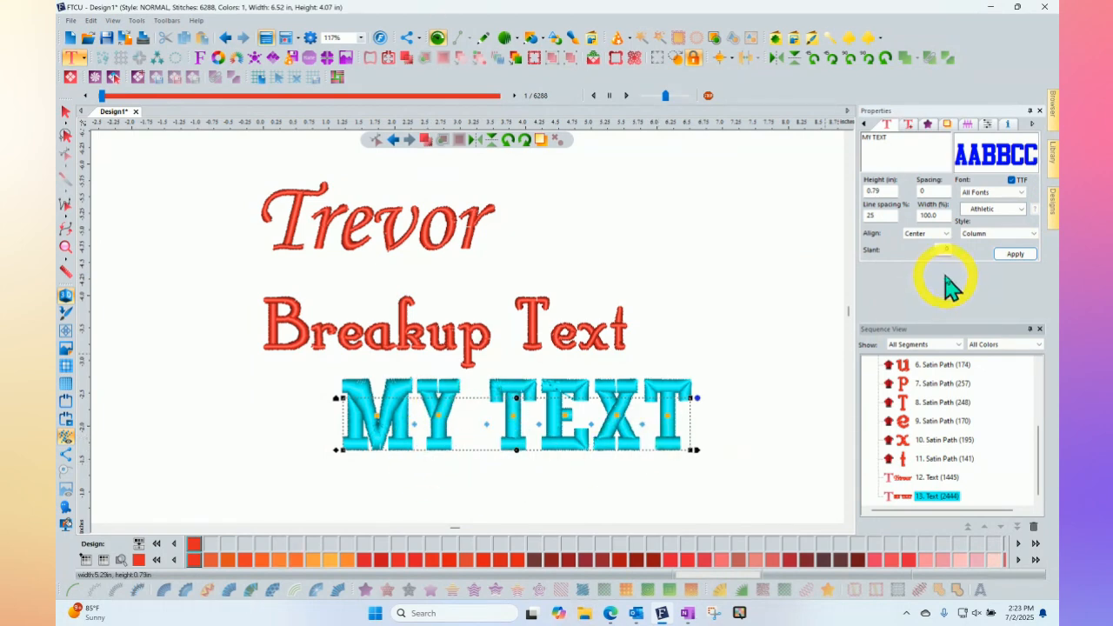
- Change the MY TEXT lettering's TrueType font to Bahnschrift
click(991, 210)
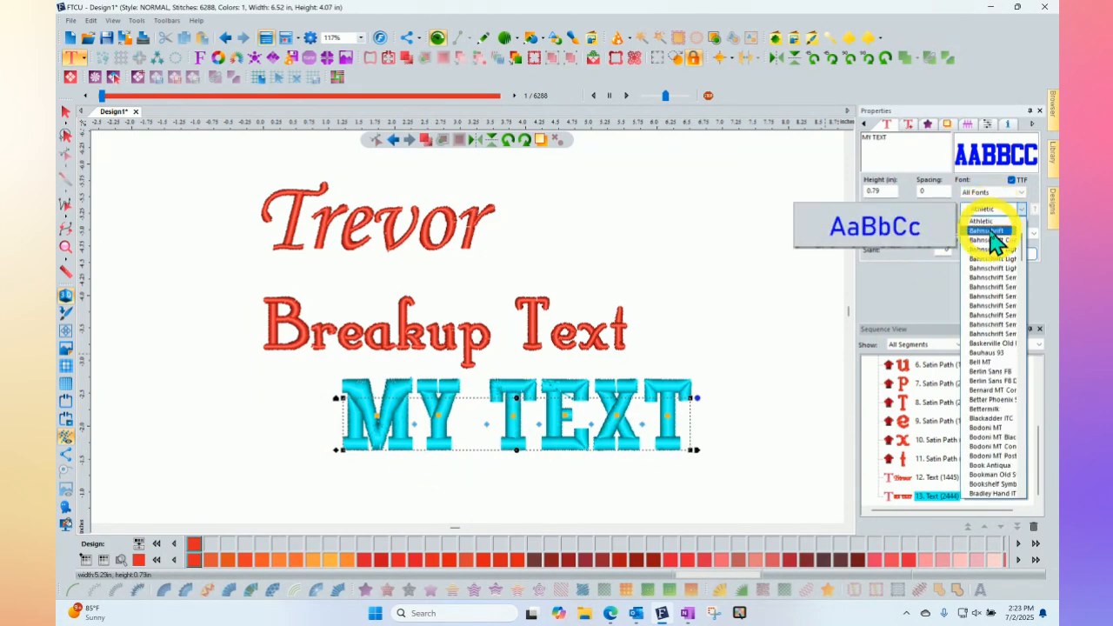
click(992, 219)
click(1013, 256)
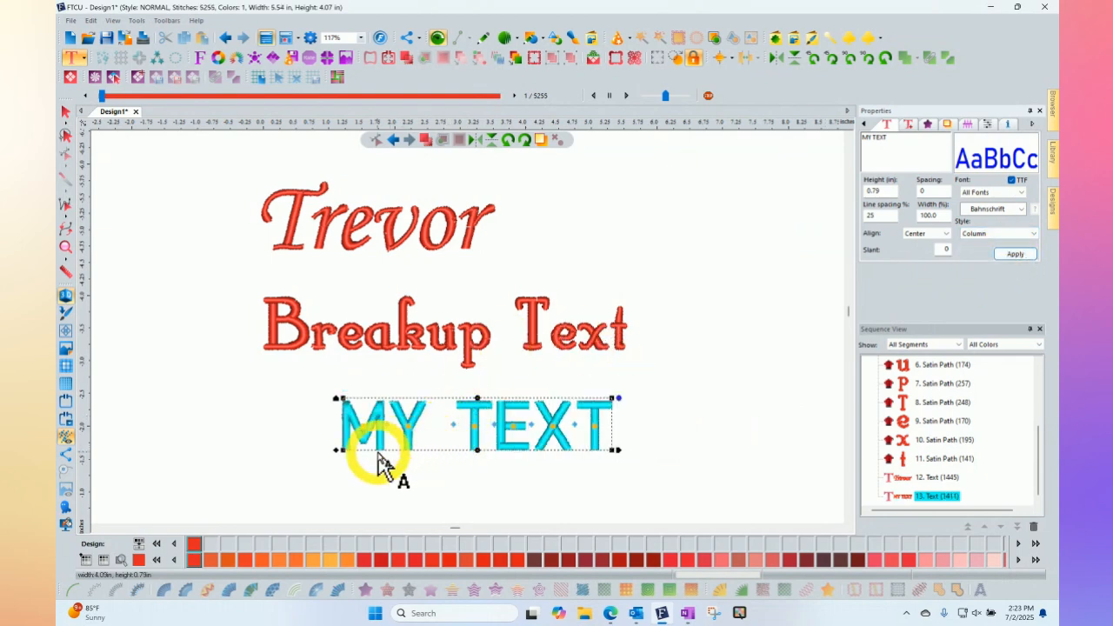
- Break up the MY TEXT lettering into individual letter objects
scroll(380, 439, up, 2)
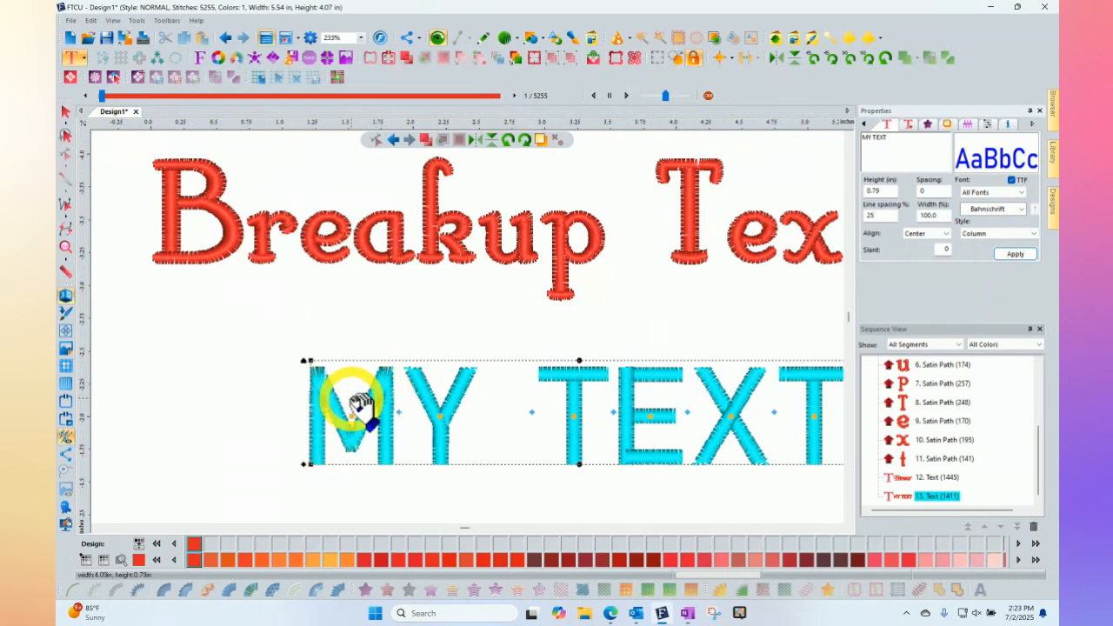
scroll(346, 401, up, 2)
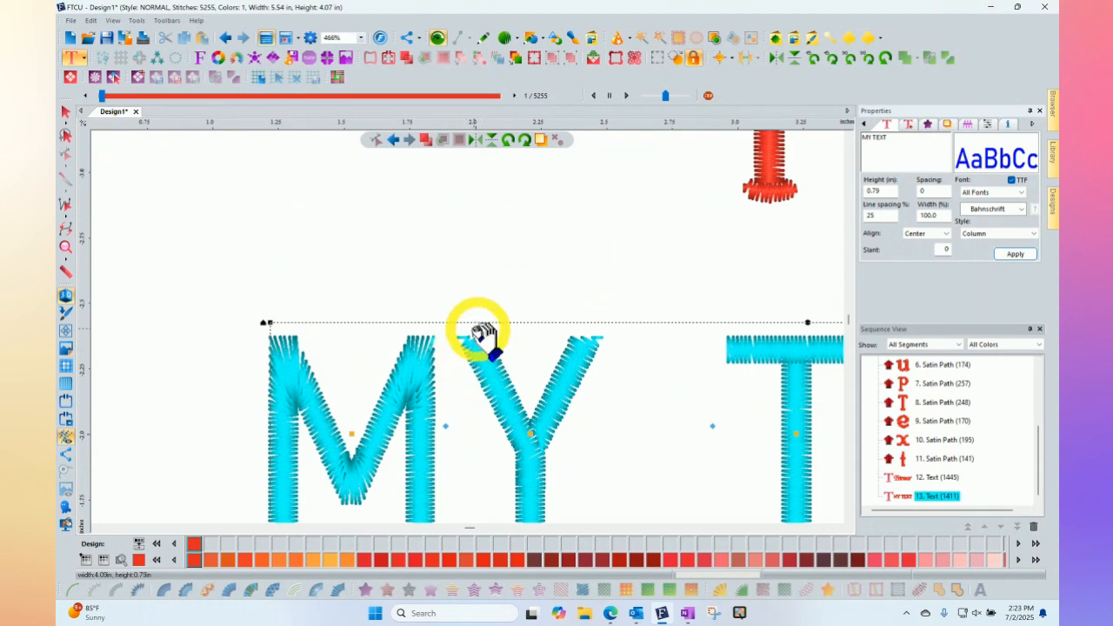
scroll(502, 357, up, 1)
scroll(504, 358, down, 2)
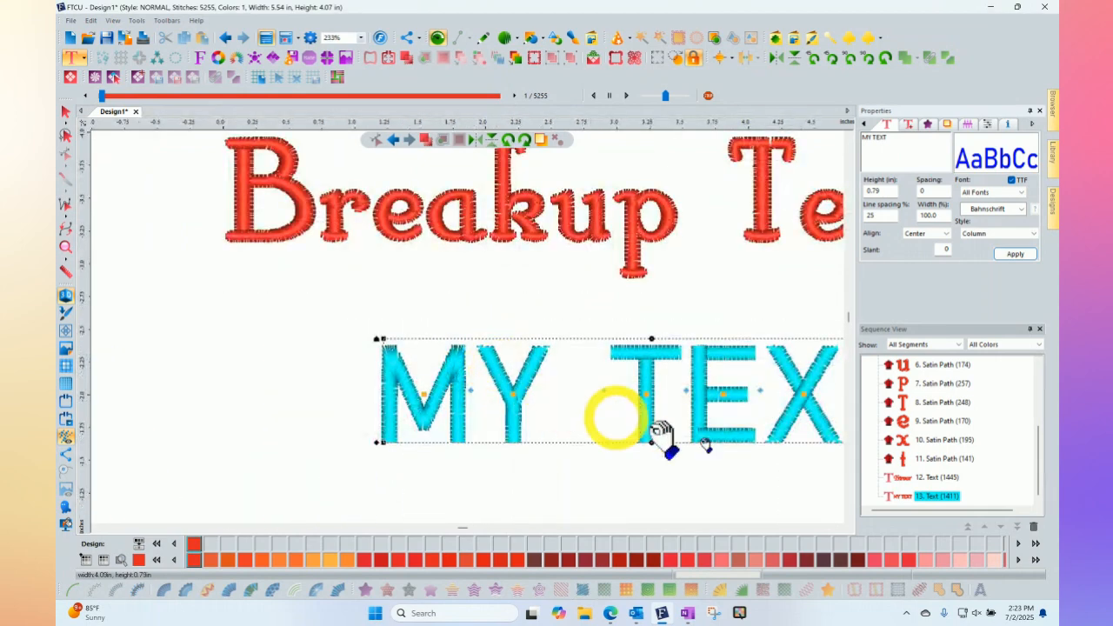
click(837, 528)
click(837, 528)
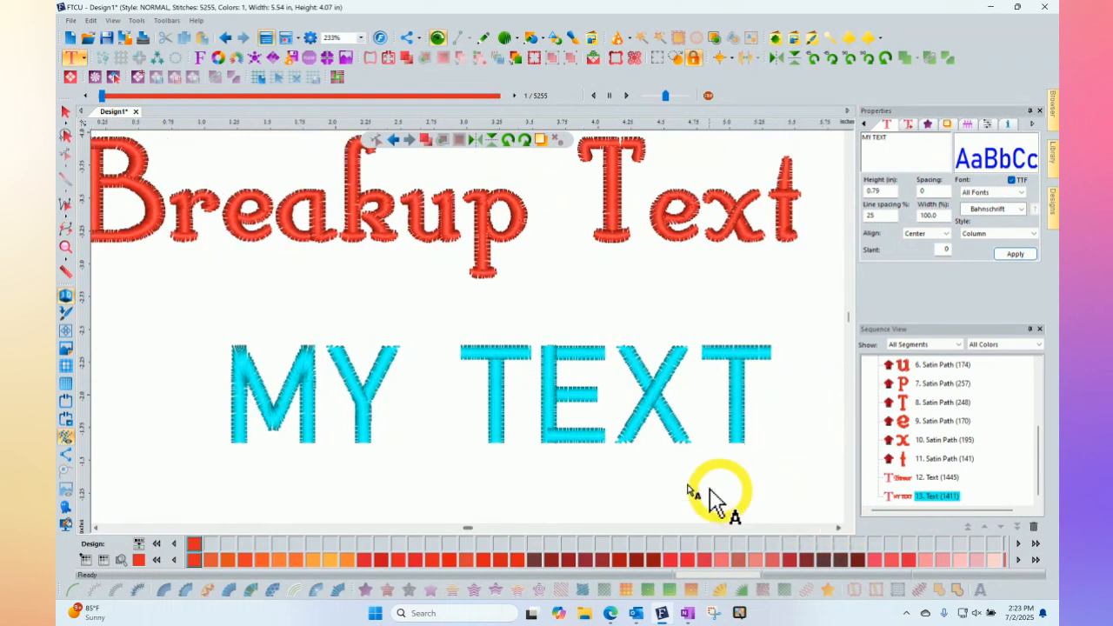
click(68, 118)
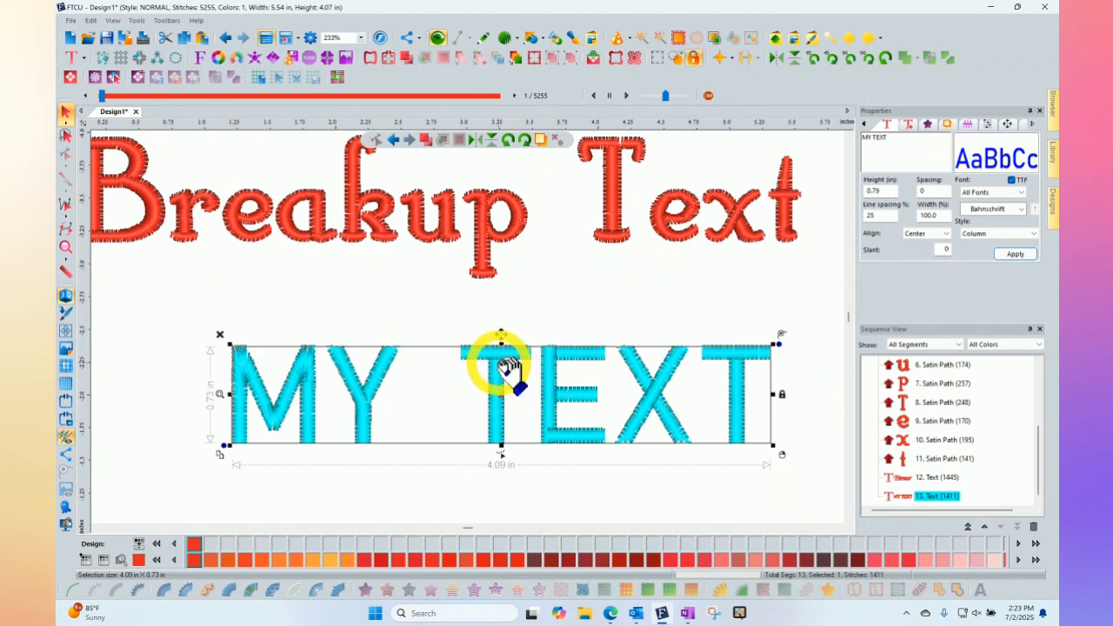
right_click(503, 365)
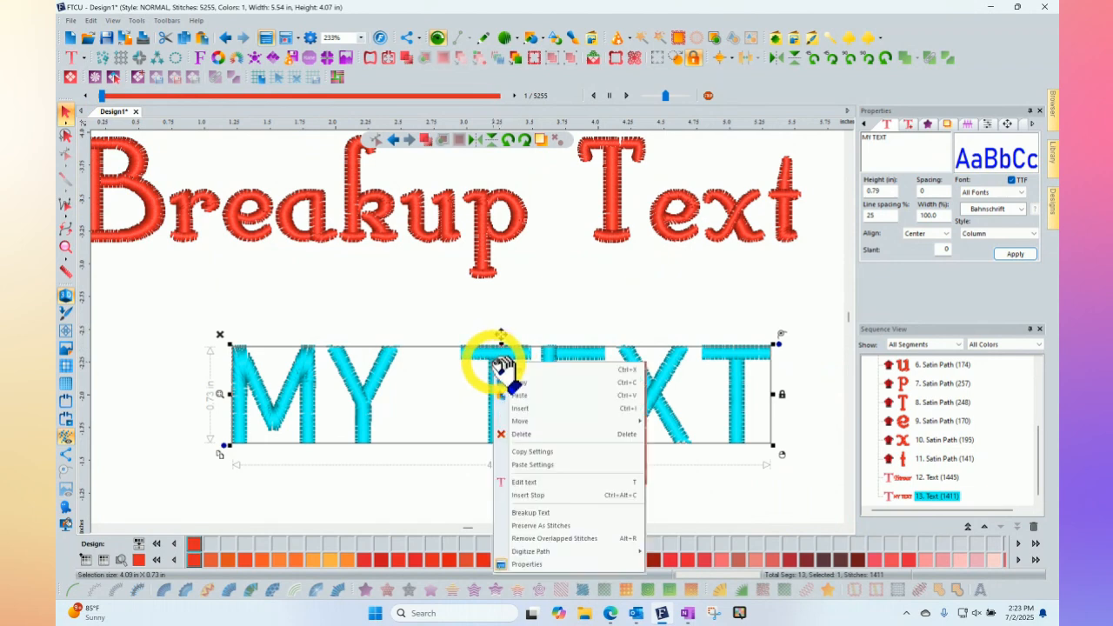
click(546, 515)
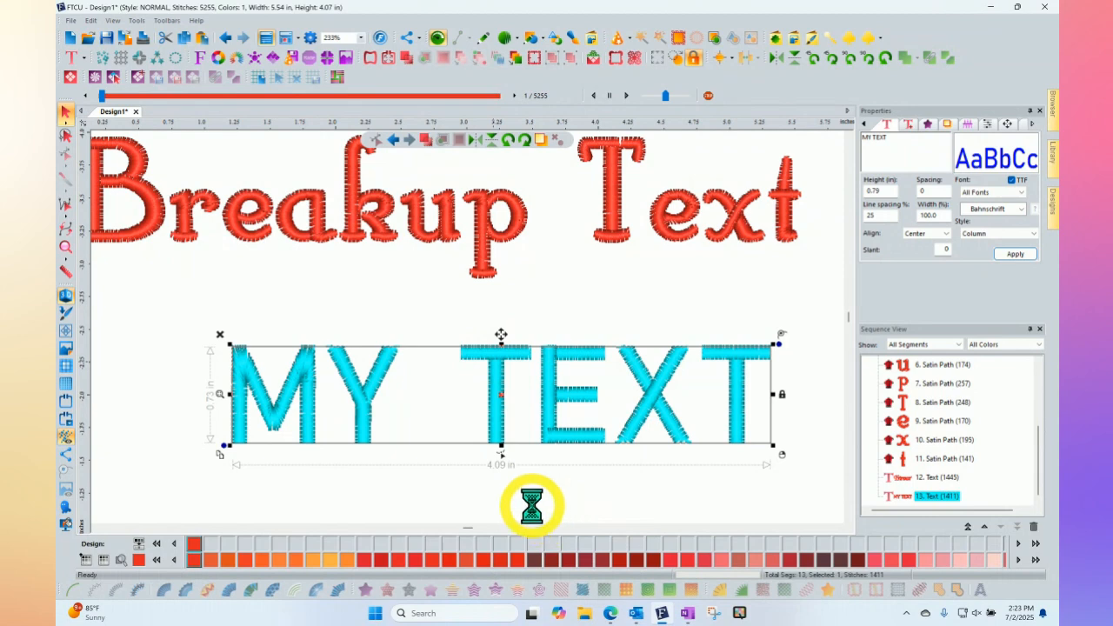
- Edit the outline of the letter M and add a split line from its left inner junction to its upper-left corner
click(302, 365)
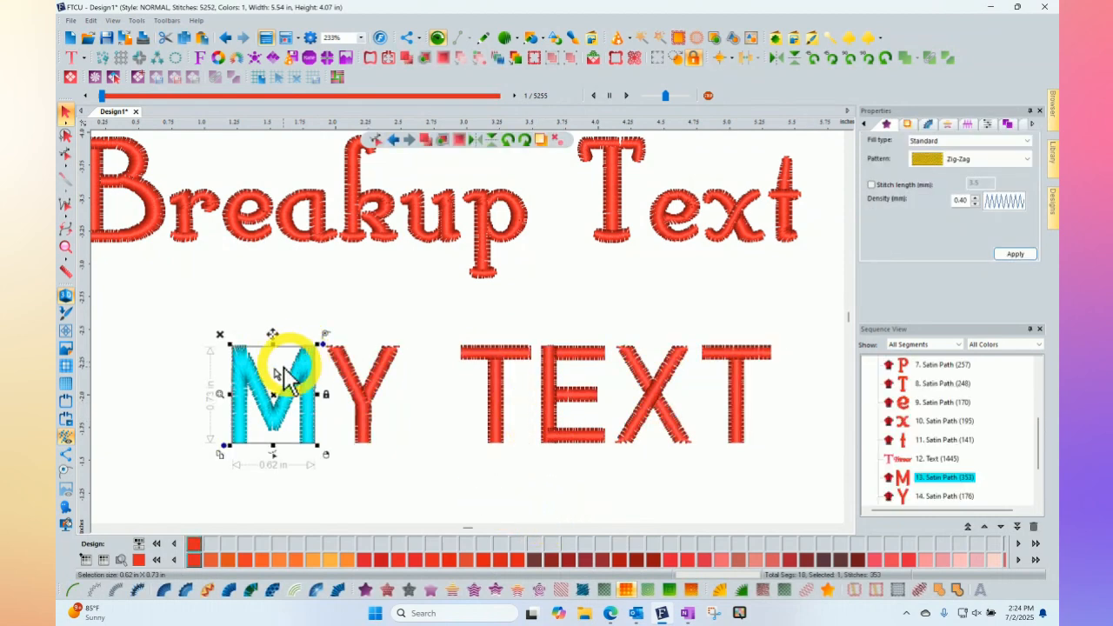
click(68, 158)
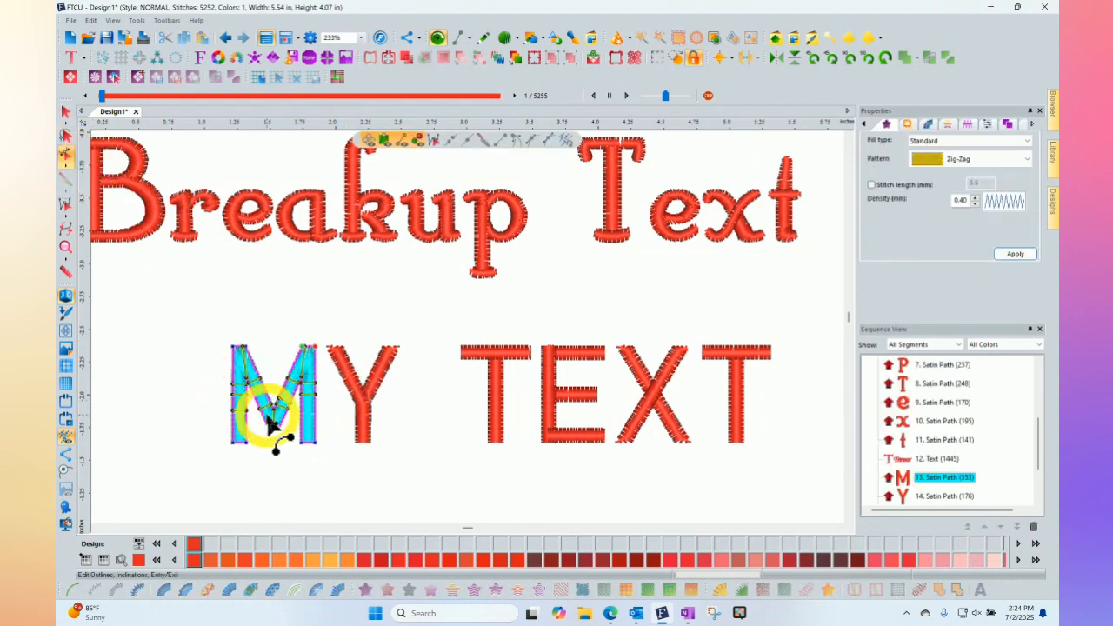
scroll(271, 420, down, 3)
scroll(270, 425, up, 3)
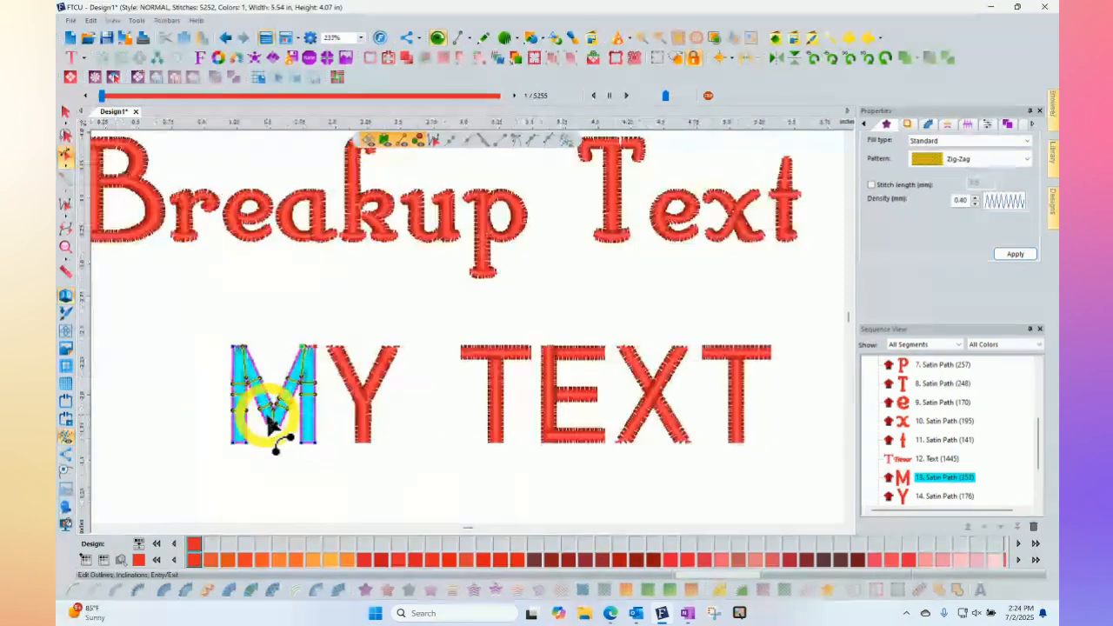
scroll(270, 423, up, 3)
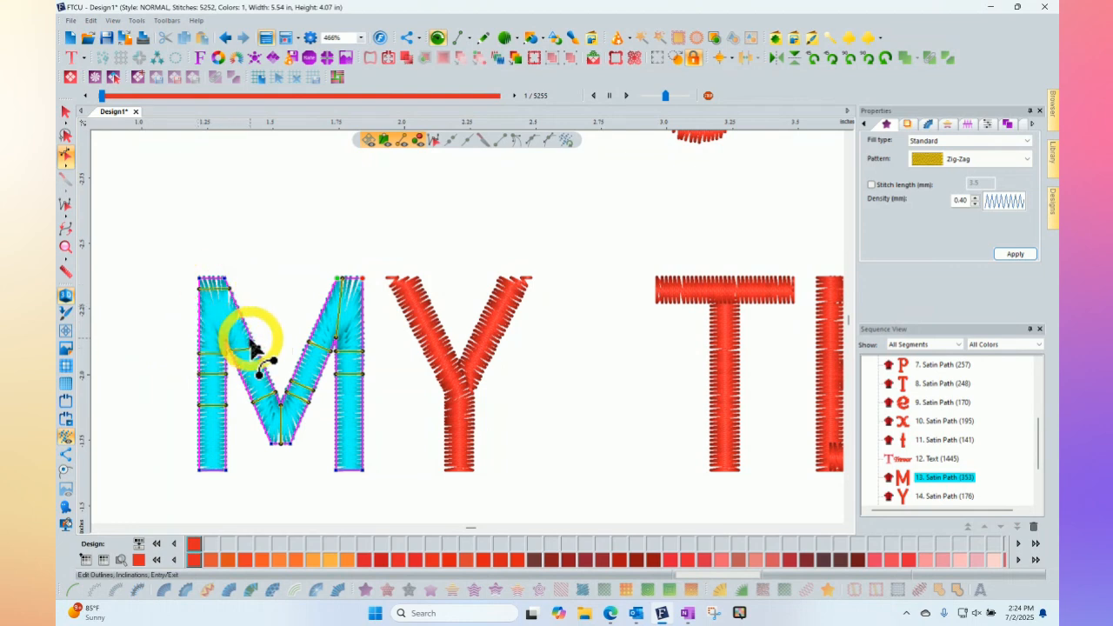
scroll(224, 318, up, 1)
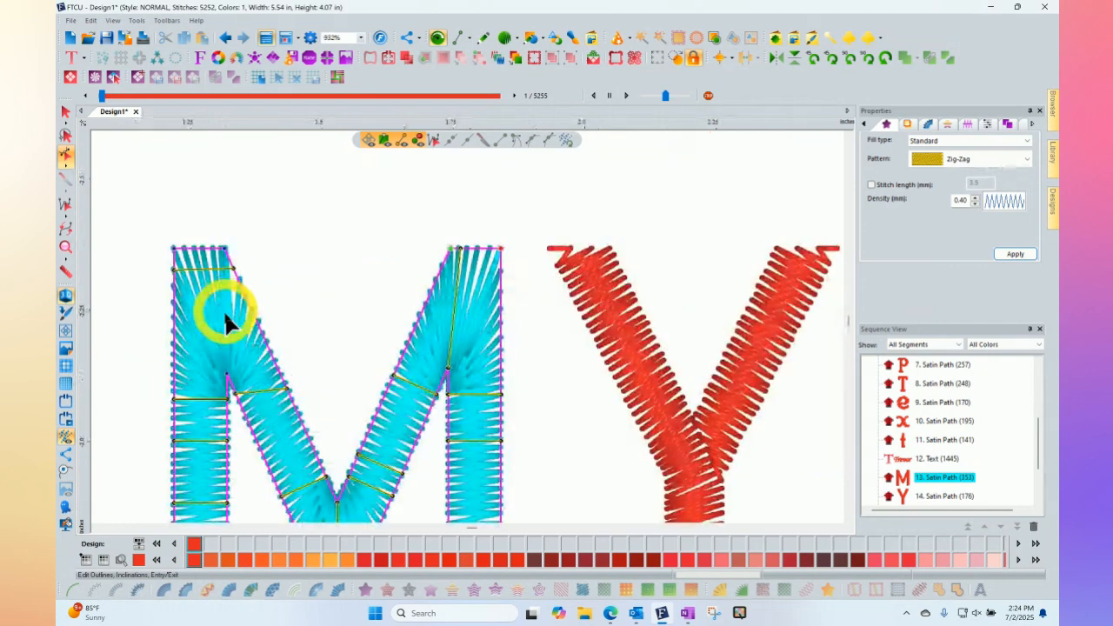
right_click(228, 379)
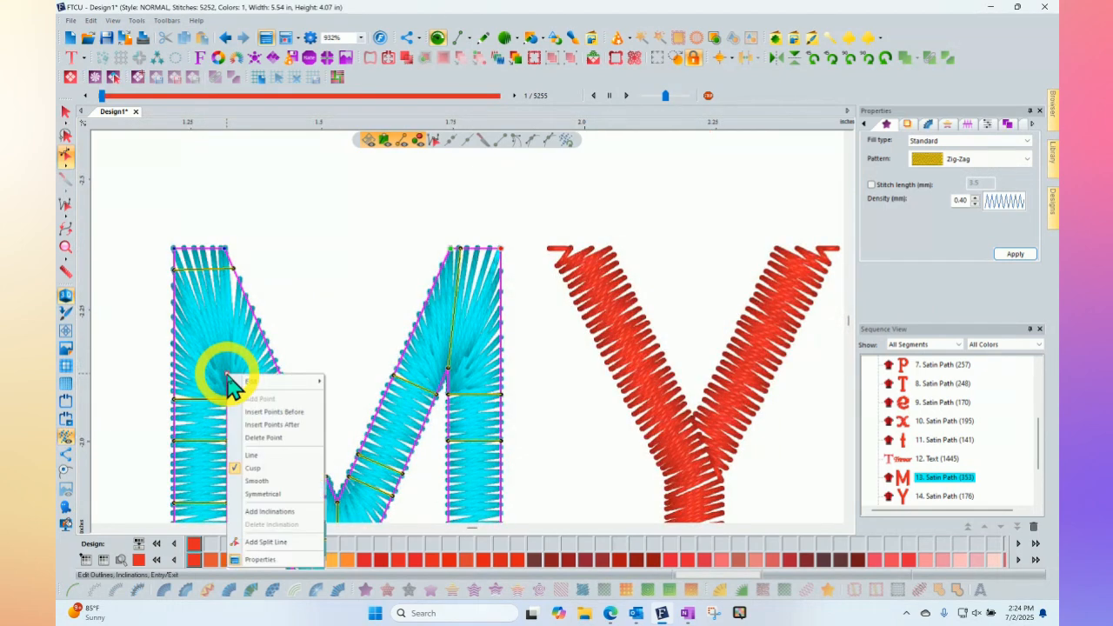
click(286, 541)
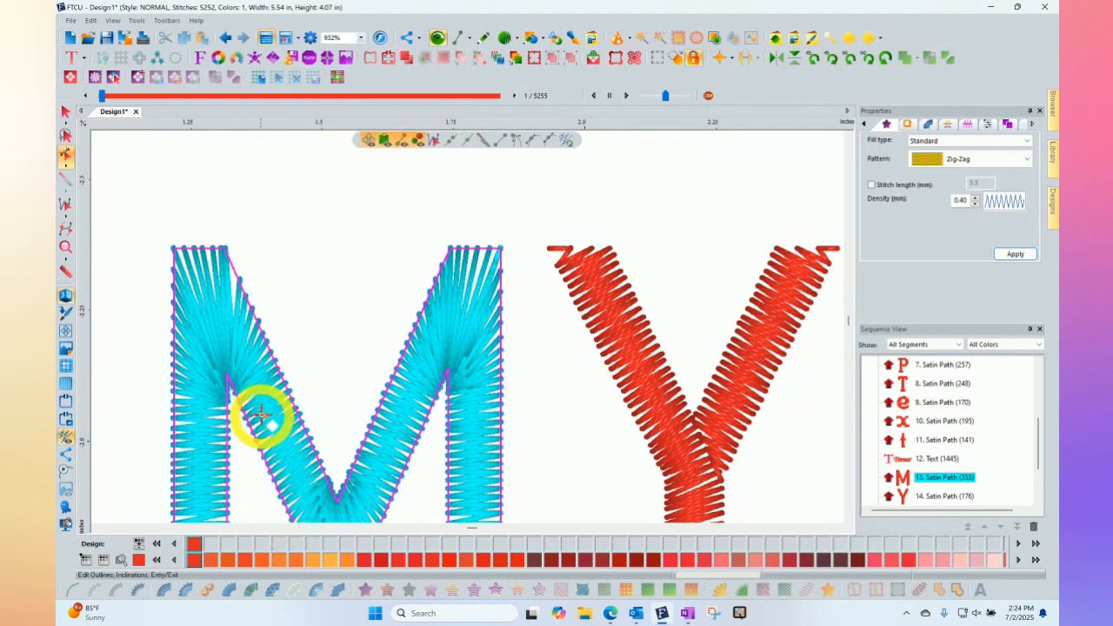
drag(227, 374, 168, 250)
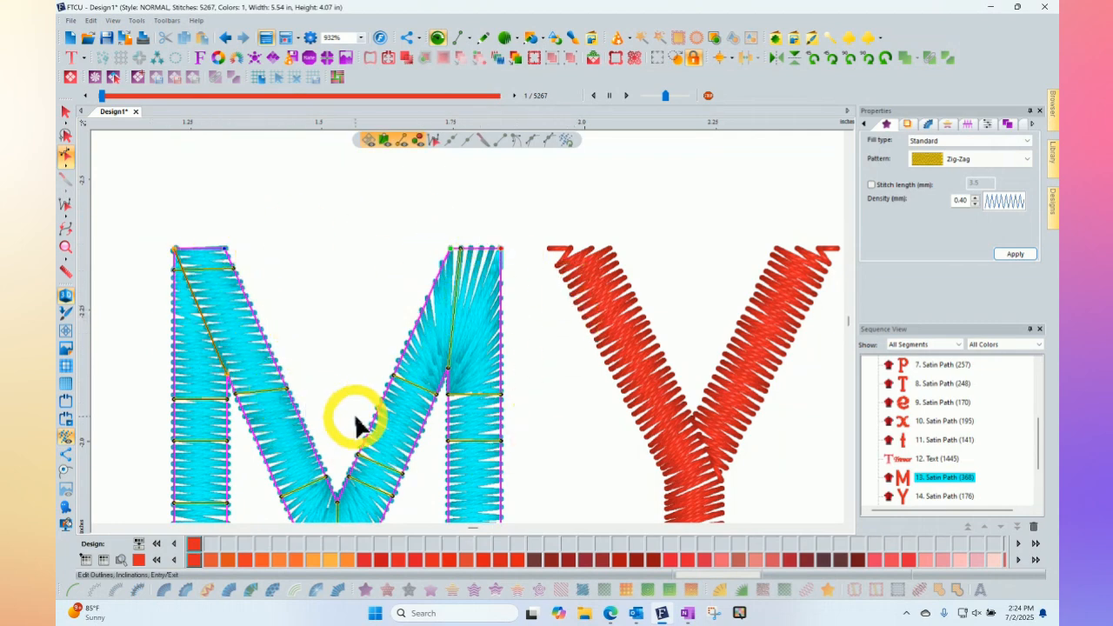
- Move both ends of the inclination line in the letter Y's left arm up to the arm's two top corners
scroll(354, 422, up, 2)
scroll(356, 426, down, 2)
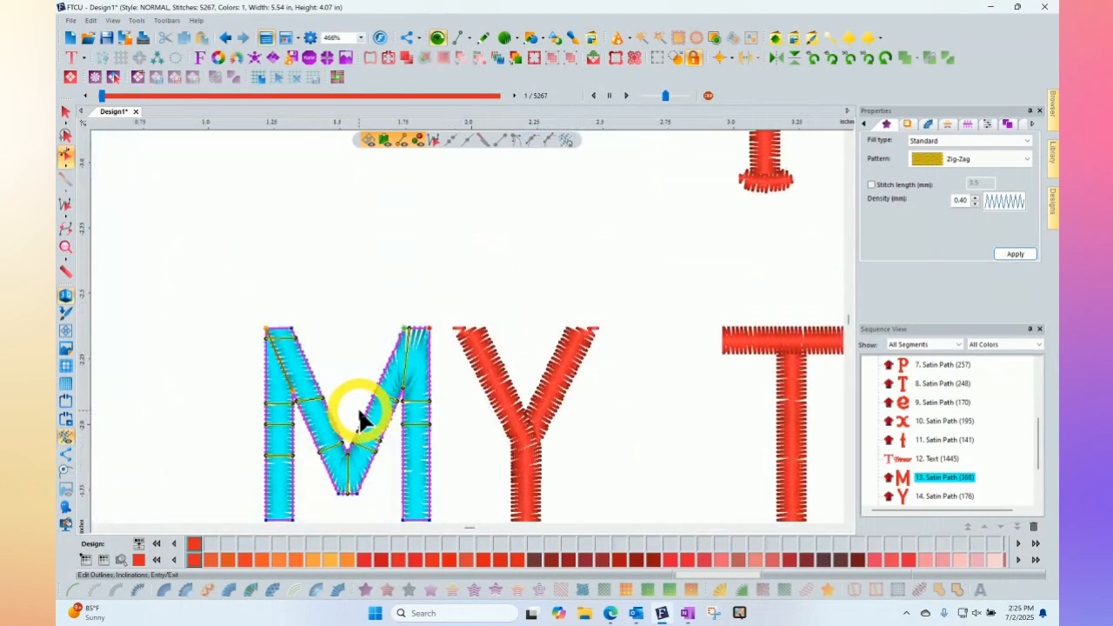
click(505, 372)
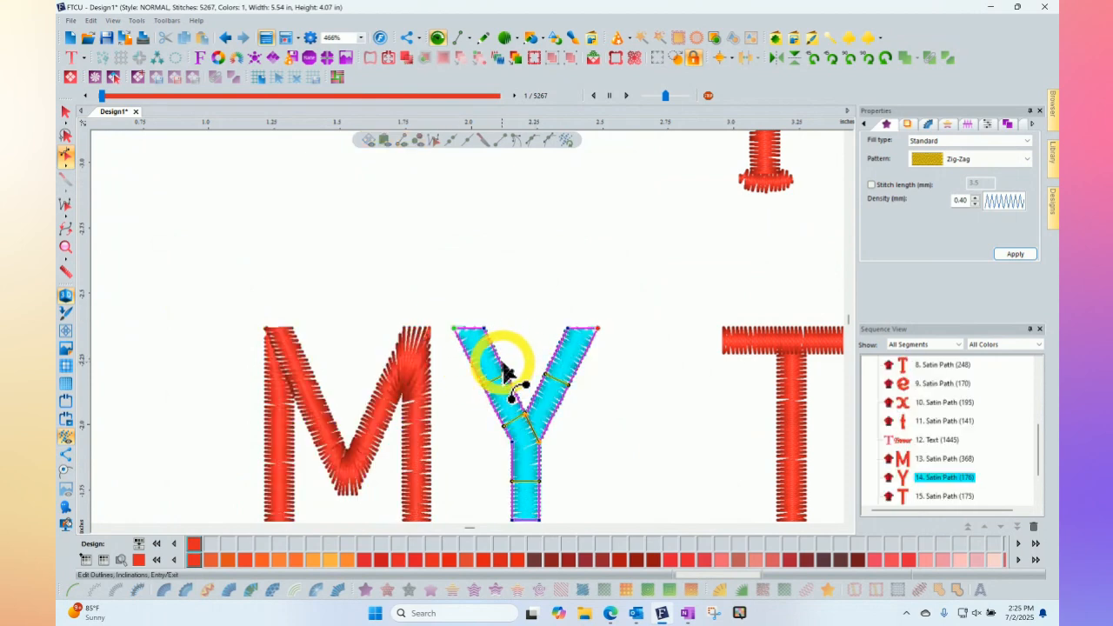
drag(484, 385, 437, 329)
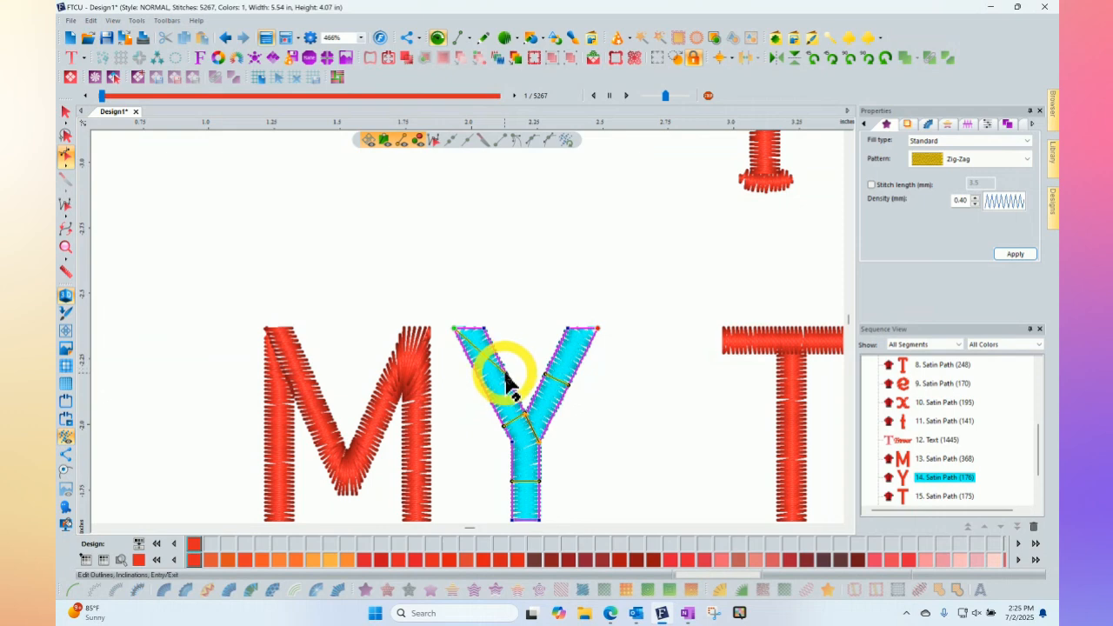
drag(509, 383, 510, 315)
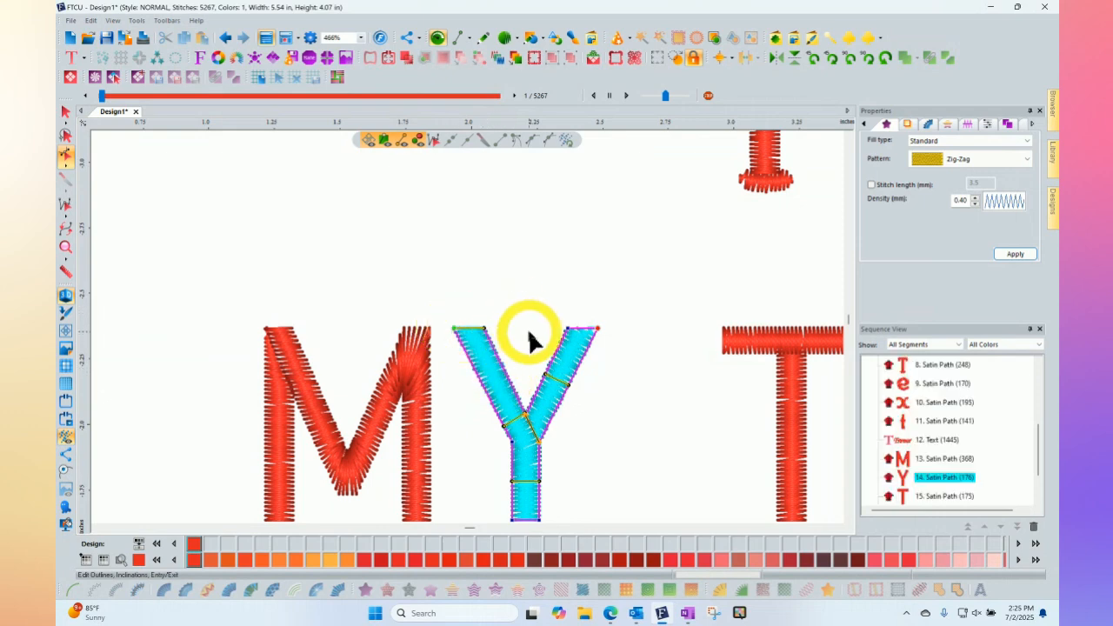
scroll(455, 378, down, 1)
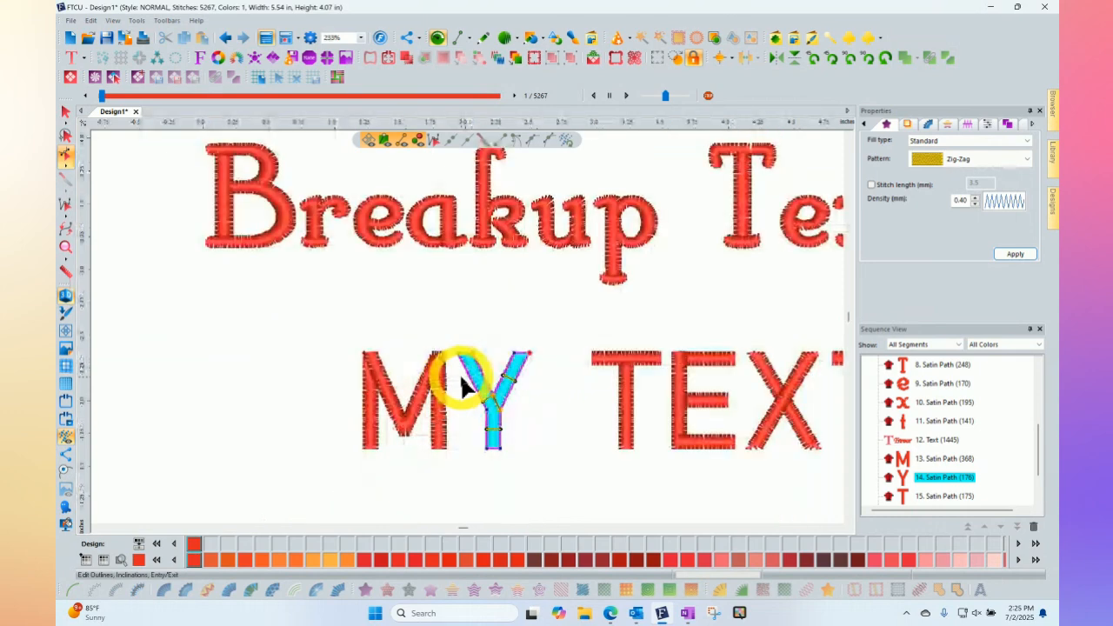